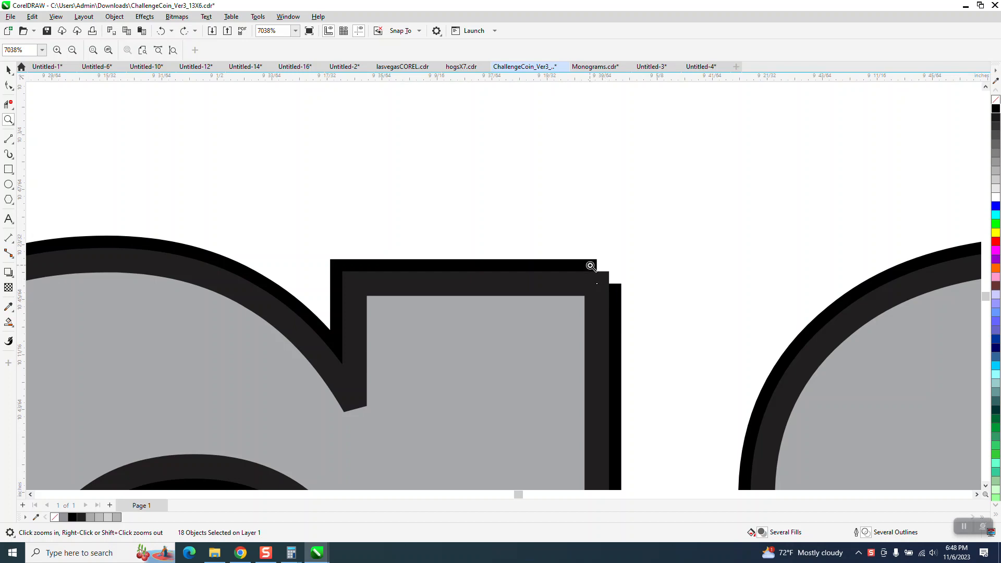
# Fill the 1.0 pt outline curve behind the letter "a" in "Measure" with black.
pyautogui.moveTo(578, 249); pyautogui.dragTo(639, 314)
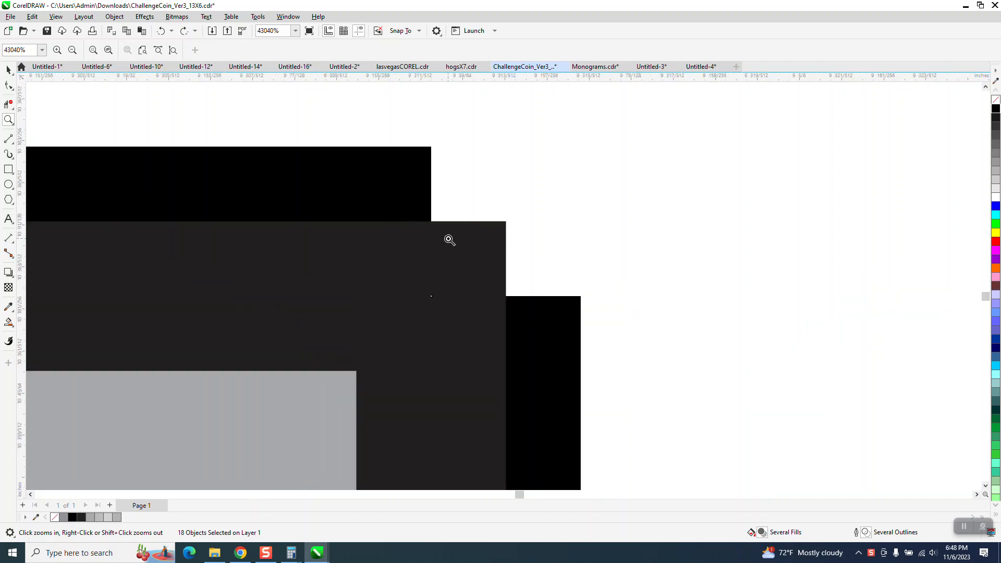
pyautogui.click(9, 71)
pyautogui.click(254, 178)
pyautogui.scroll(-1, 307, 180)
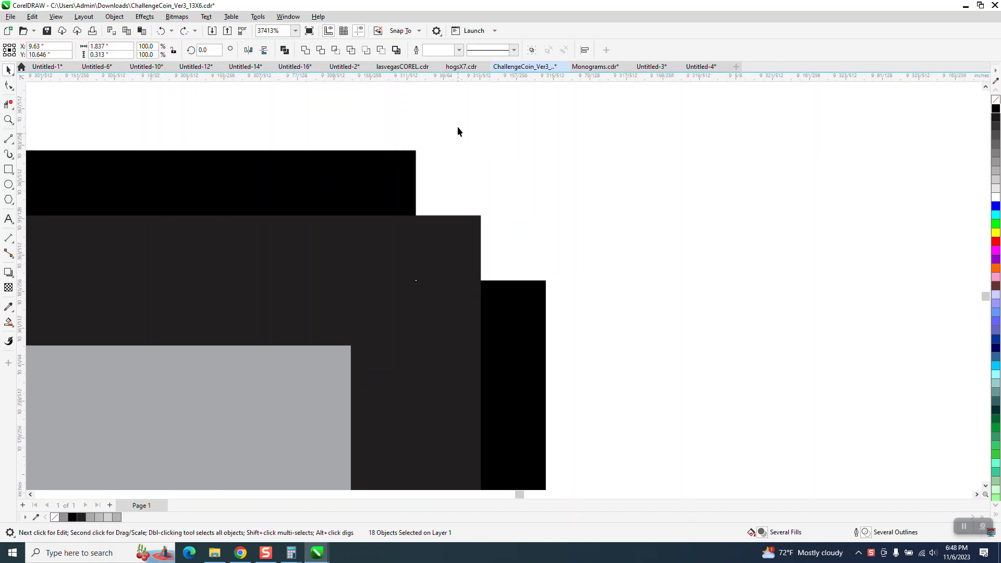
pyautogui.click(414, 170)
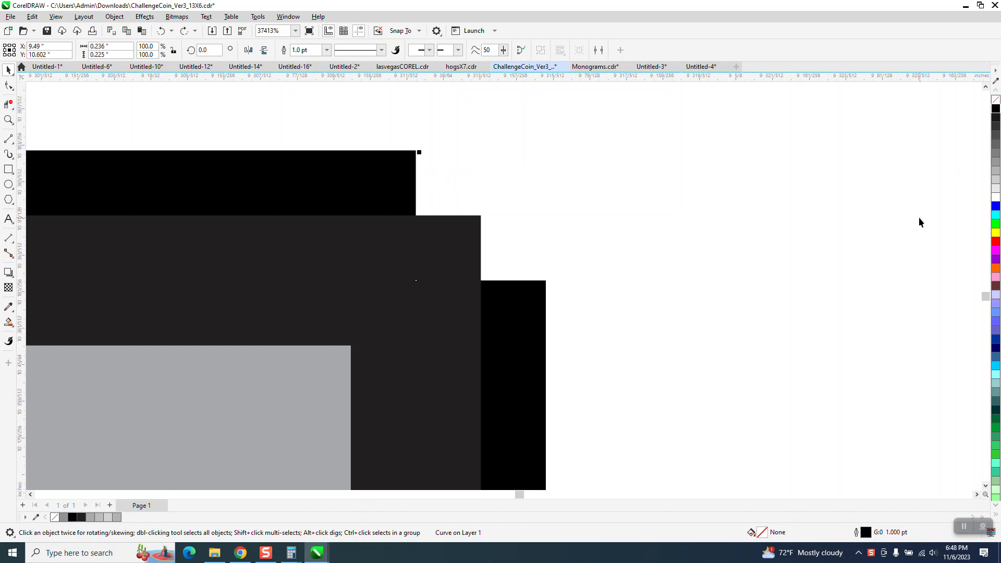
pyautogui.rightClick(996, 110)
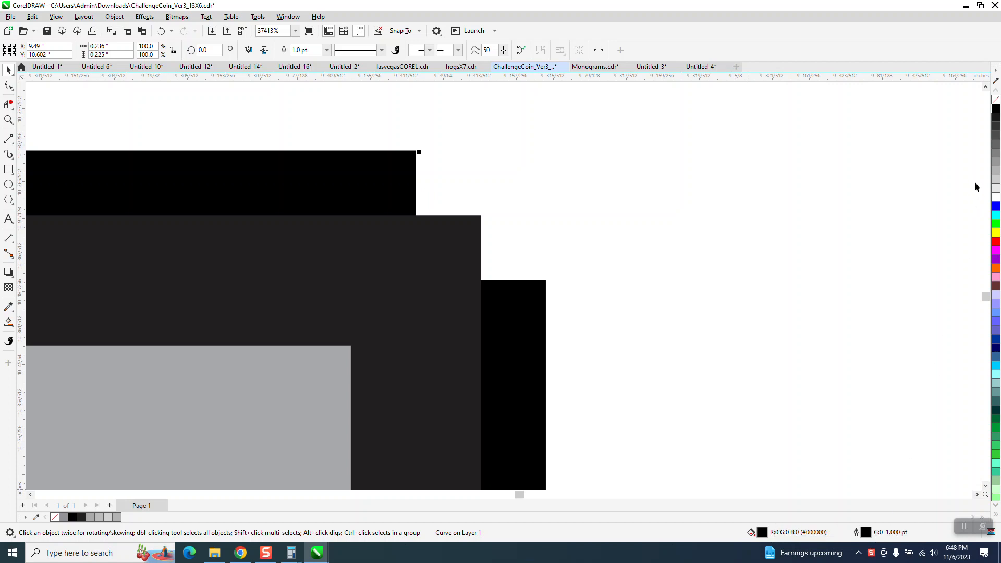
# Try removing the outline from the black-filled curve behind the "a", and undo that removal.
pyautogui.rightClick(996, 101)
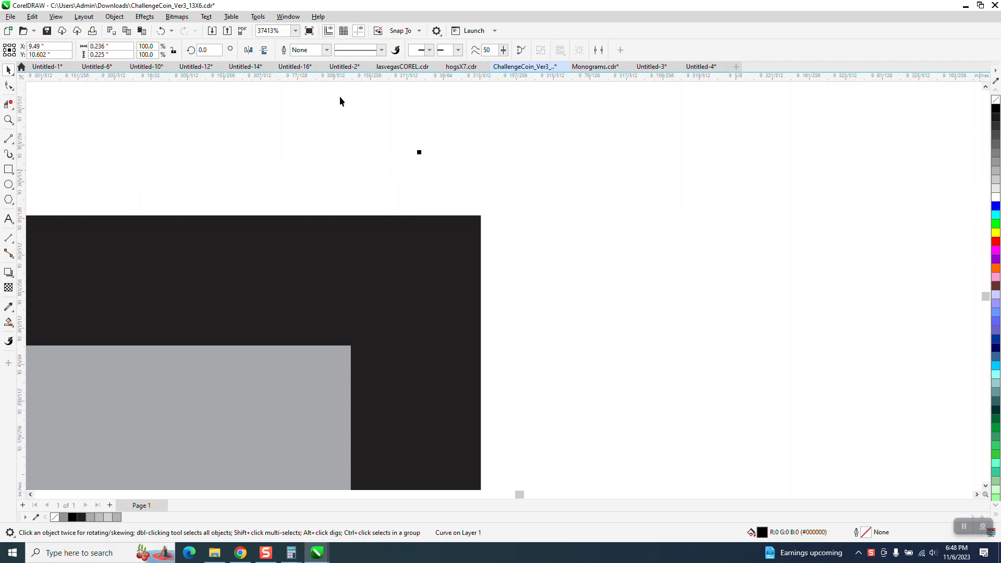
pyautogui.click(161, 32)
pyautogui.scroll(-8, 521, 271)
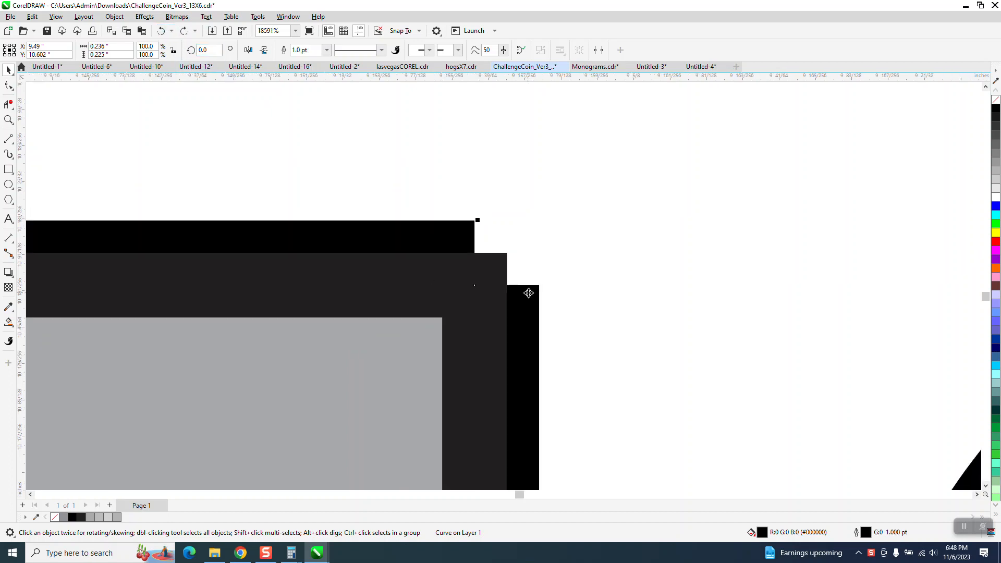
pyautogui.scroll(-6, 489, 238)
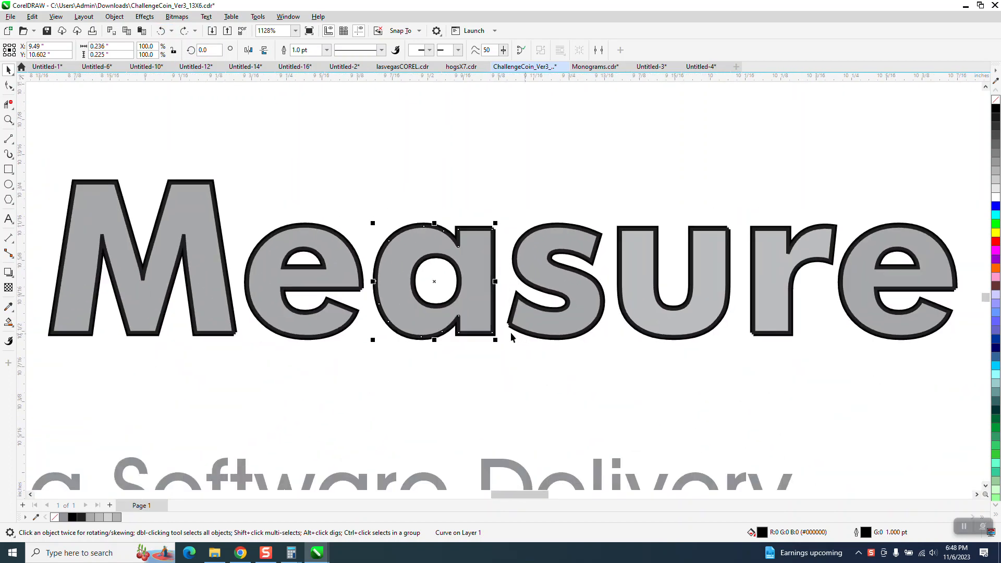
pyautogui.scroll(-1, 511, 338)
pyautogui.click(472, 186)
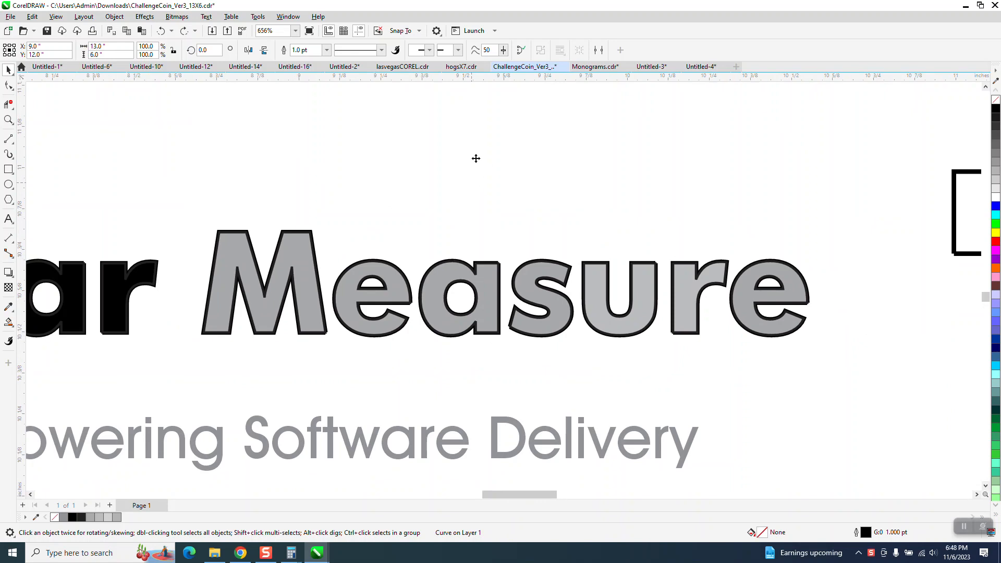
pyautogui.scroll(-2, 456, 221)
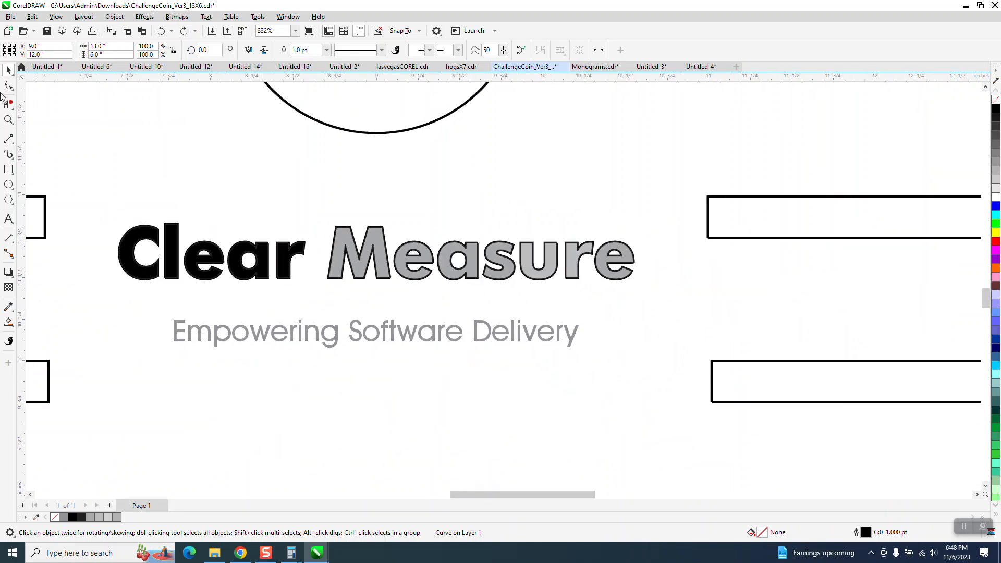
pyautogui.scroll(-3, 316, 228)
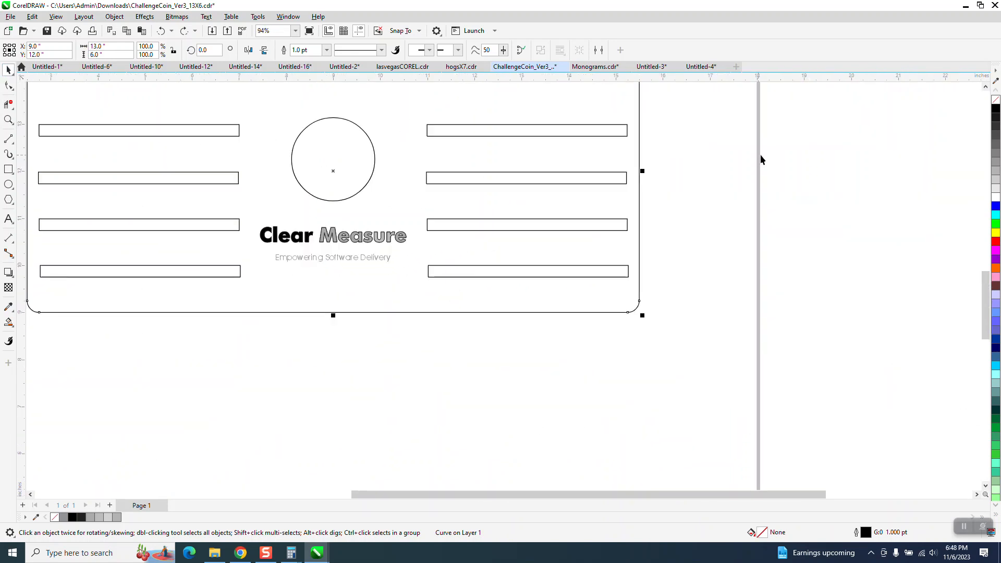
pyautogui.click(592, 123)
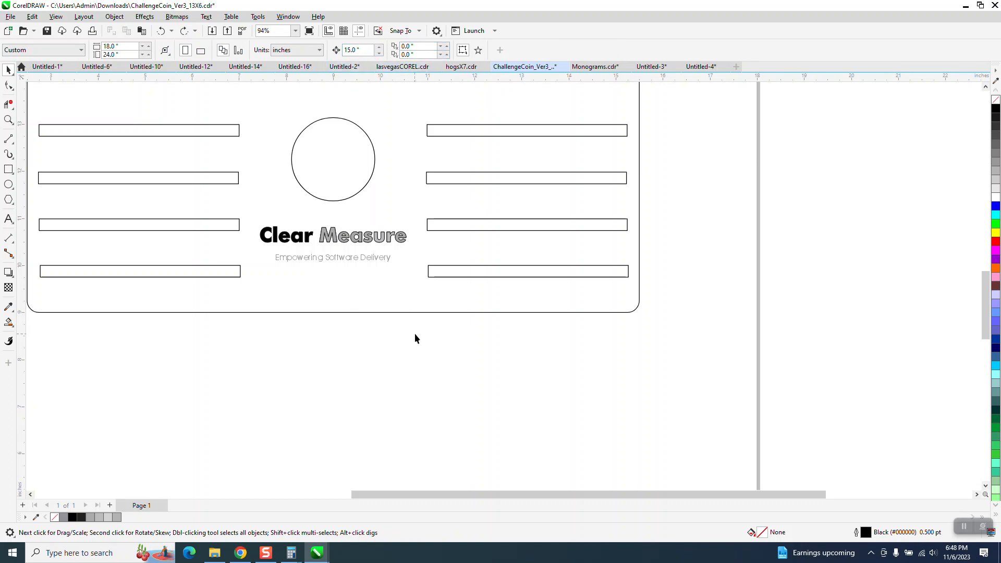
pyautogui.click(350, 276)
pyautogui.click(367, 241)
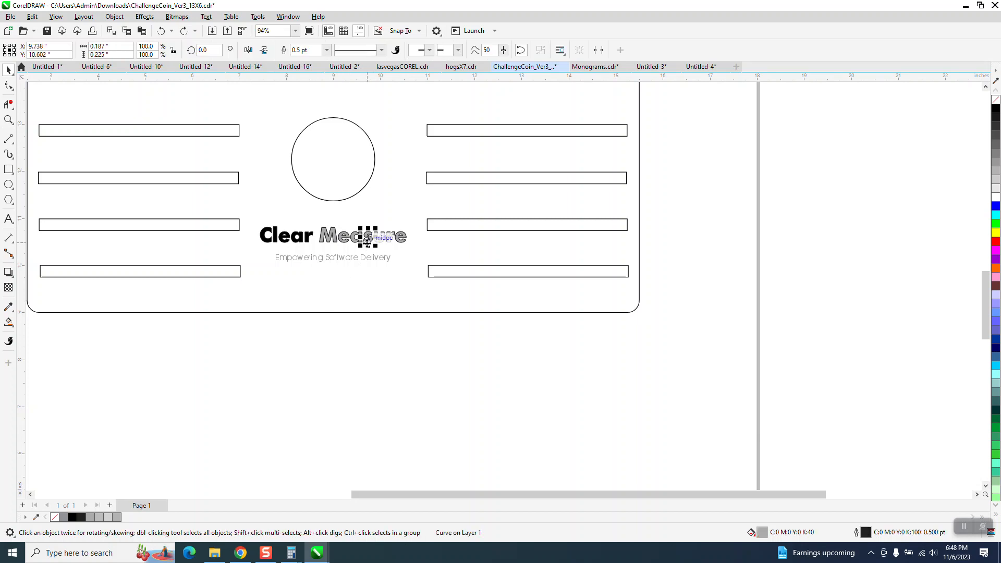
pyautogui.click(454, 266)
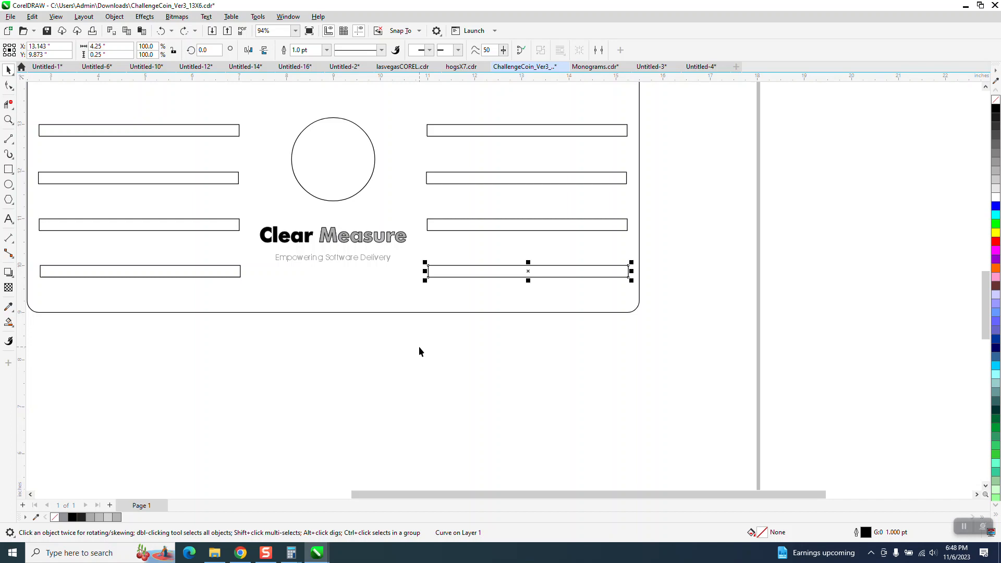
pyautogui.moveTo(419, 349); pyautogui.dragTo(401, 224)
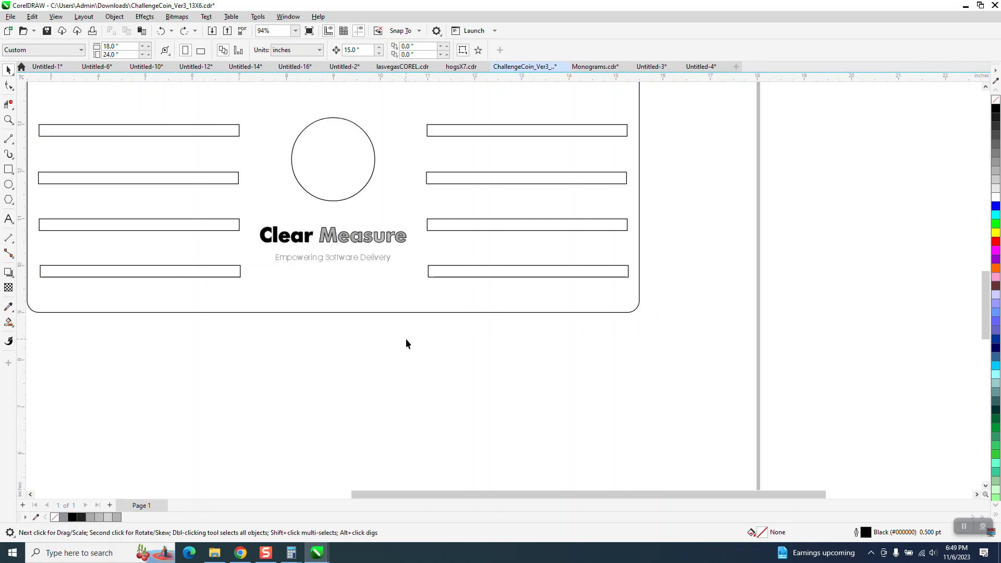
pyautogui.moveTo(409, 223); pyautogui.dragTo(256, 219)
# Set the nudge distance to 5 inches and move the whole word "Measure" down by that distance.
pyautogui.click(311, 335)
pyautogui.click(360, 50)
pyautogui.write('5')
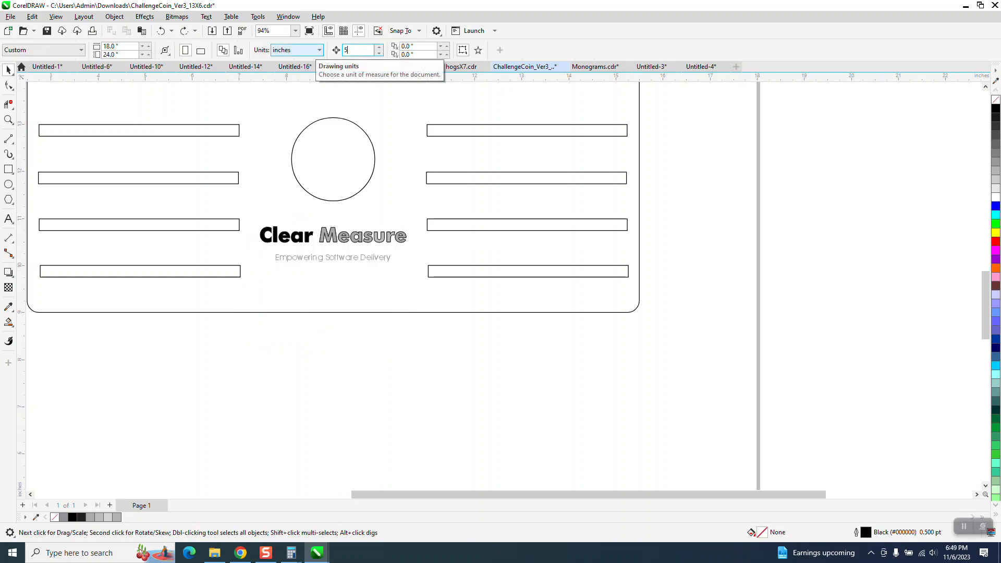
pyautogui.moveTo(416, 320); pyautogui.dragTo(316, 214)
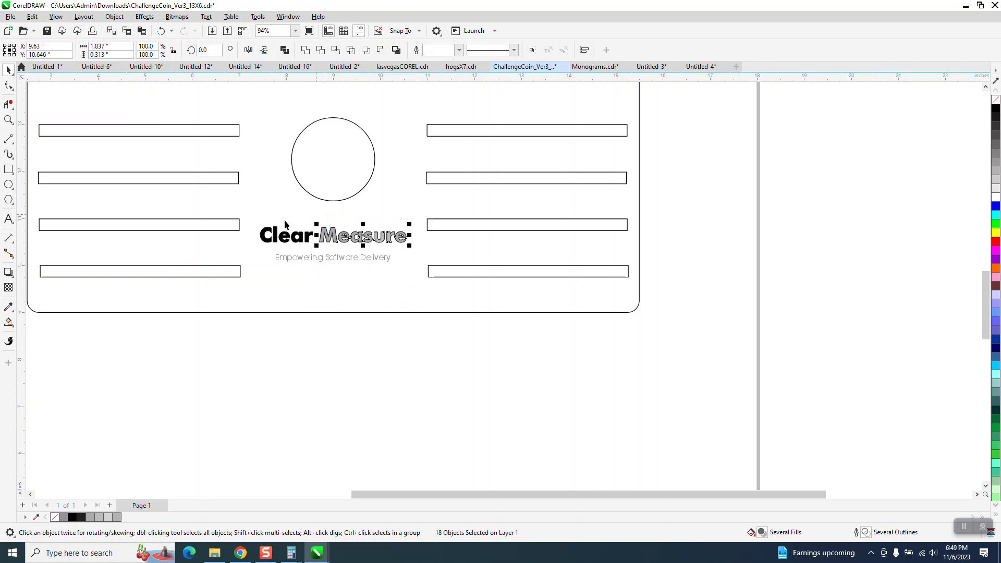
pyautogui.press('Down')
pyautogui.scroll(-1, 286, 227)
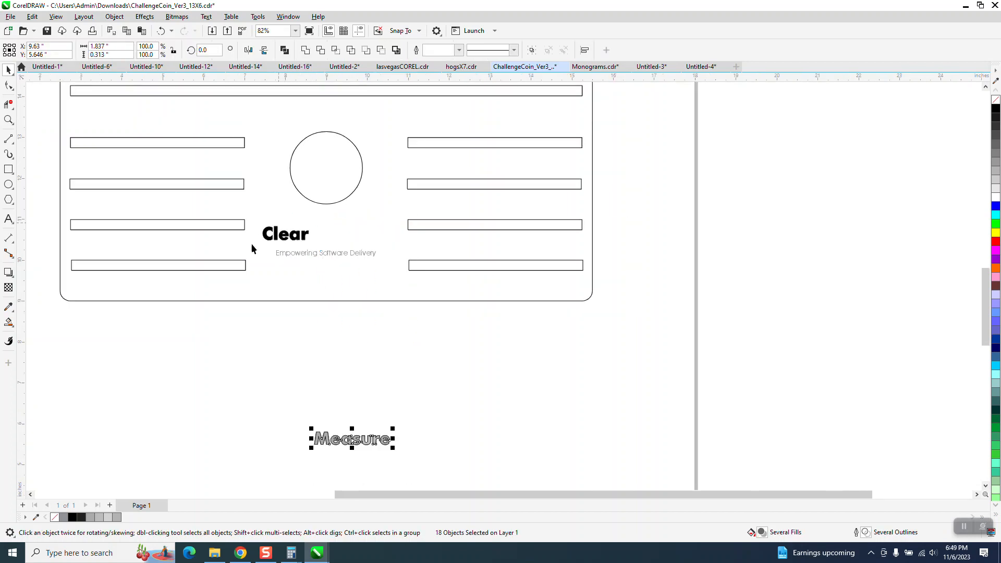
# Draw a red-outlined rectangle about 4.01 by 1.24 inches around "Clear" and its tagline, between the neighbouring bars.
pyautogui.click(8, 120)
pyautogui.moveTo(254, 216); pyautogui.dragTo(395, 266)
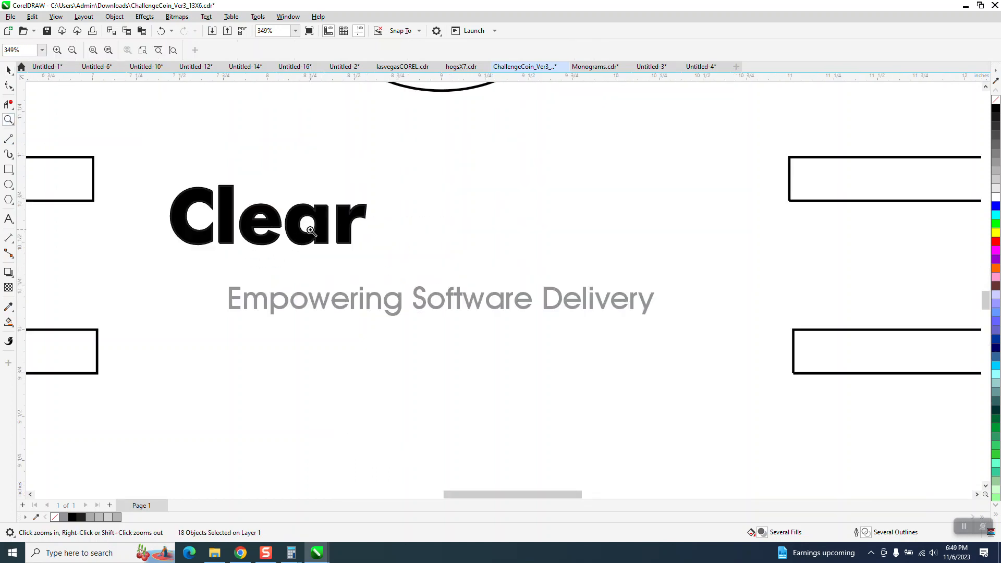
pyautogui.scroll(-2, 818, 192)
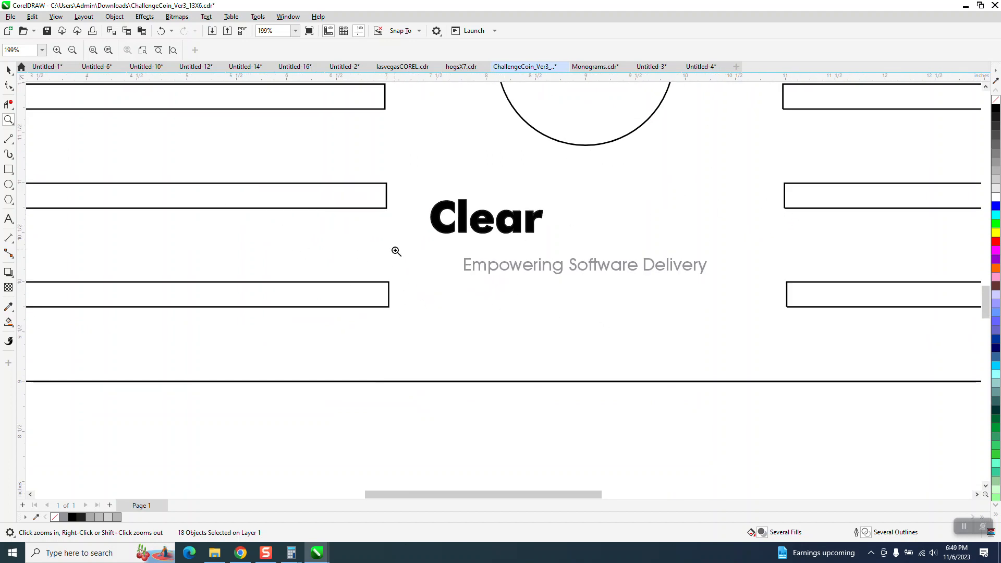
pyautogui.click(8, 170)
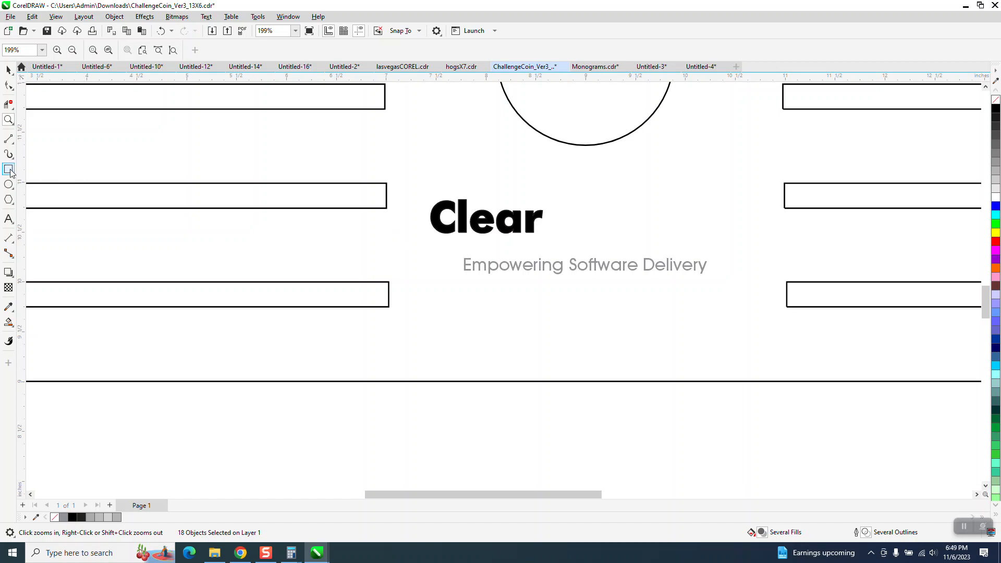
pyautogui.moveTo(387, 184); pyautogui.dragTo(787, 307)
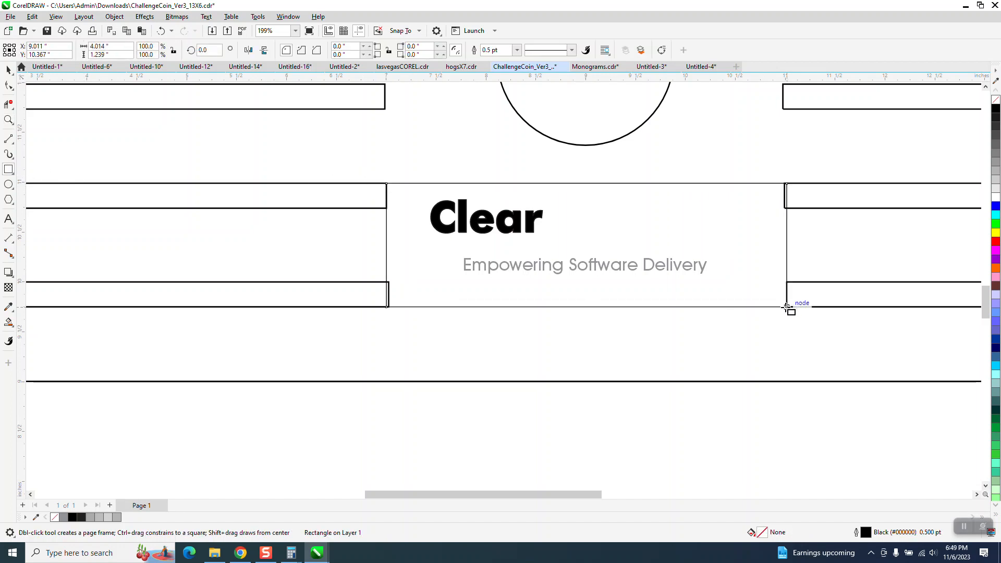
pyautogui.rightClick(996, 242)
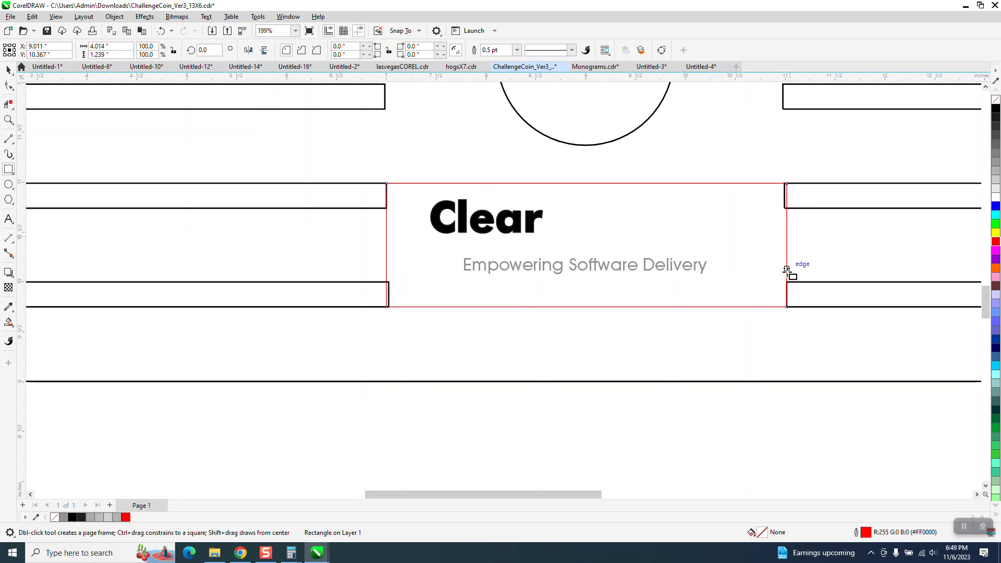
# Delete the red rectangle around "Clear" and its tagline.
pyautogui.click(8, 71)
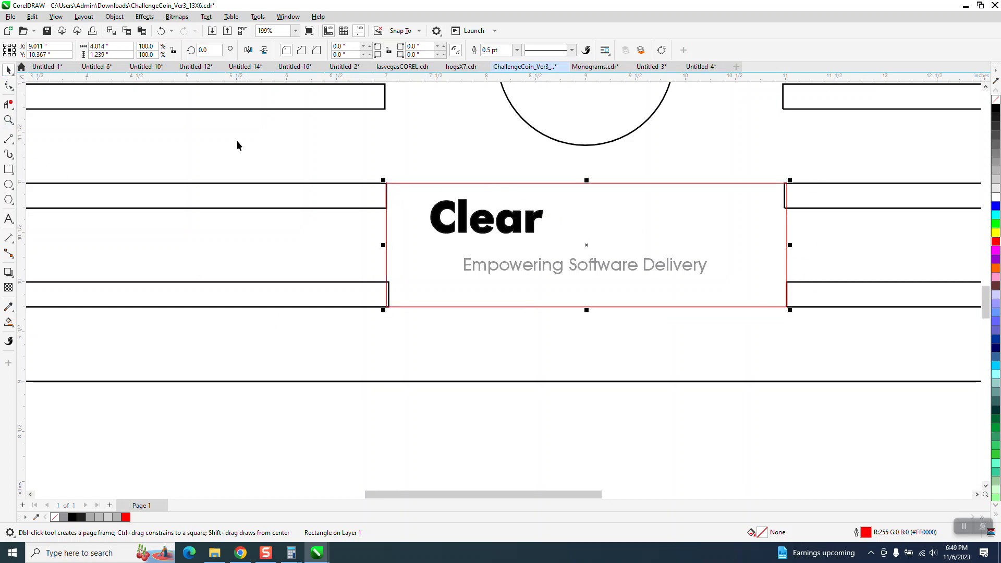
pyautogui.press('Delete')
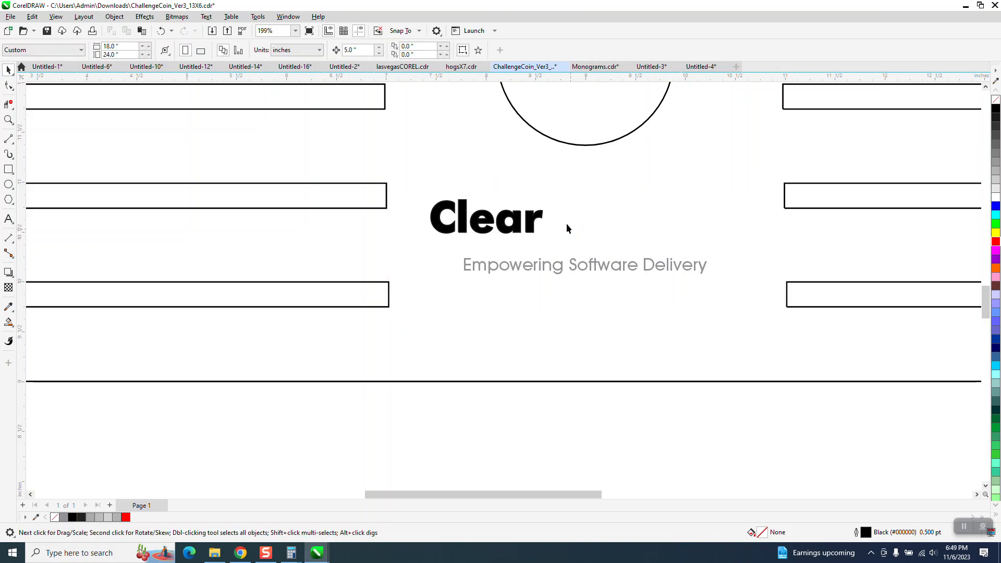
pyautogui.scroll(-5, 509, 242)
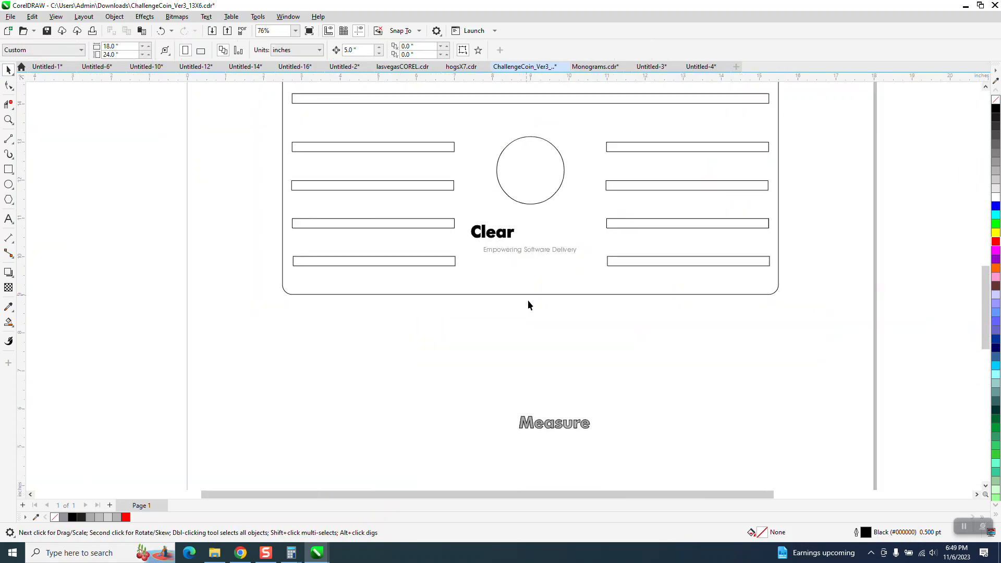
# Examine the letters of the separated word "Measure" up close, including the fill and outline of the "u".
pyautogui.click(8, 119)
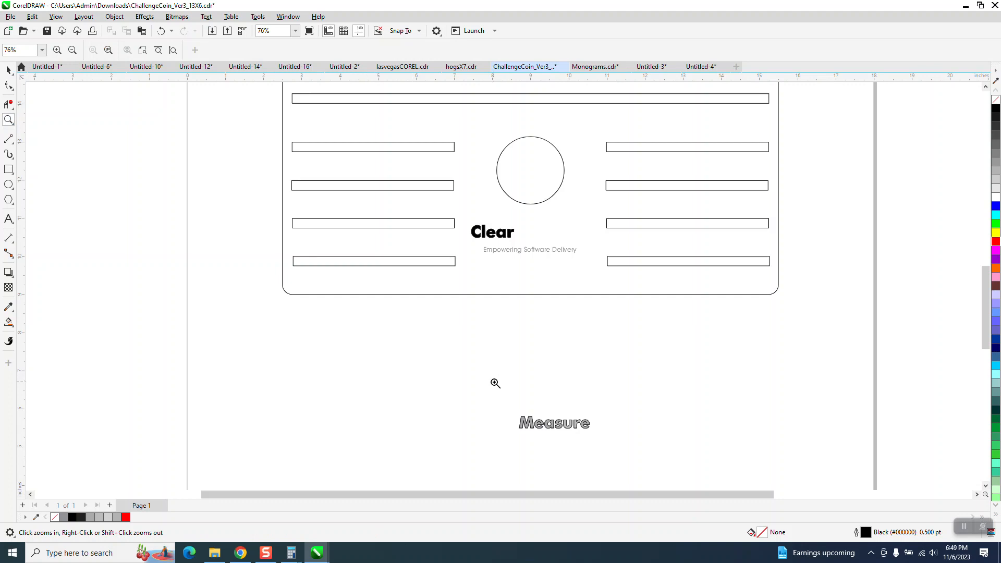
pyautogui.moveTo(495, 383); pyautogui.dragTo(669, 454)
pyautogui.moveTo(458, 269); pyautogui.dragTo(514, 301)
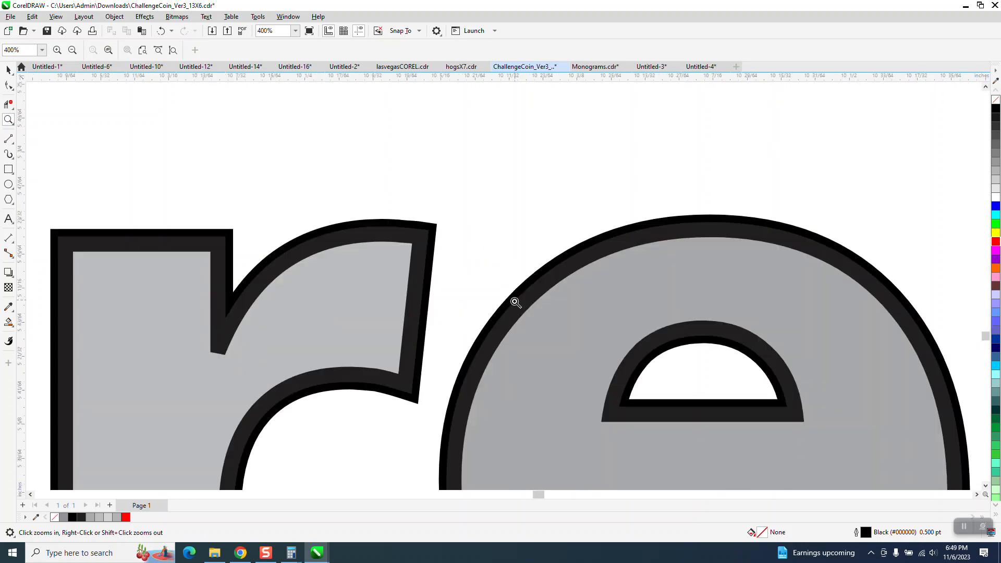
pyautogui.scroll(-5, 457, 291)
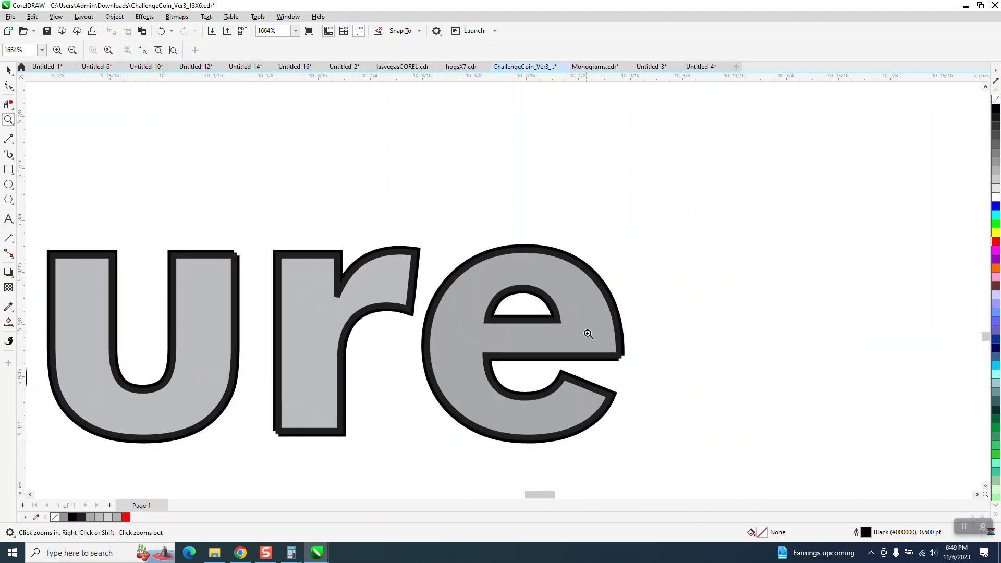
pyautogui.scroll(3, 639, 362)
pyautogui.scroll(-5, 368, 279)
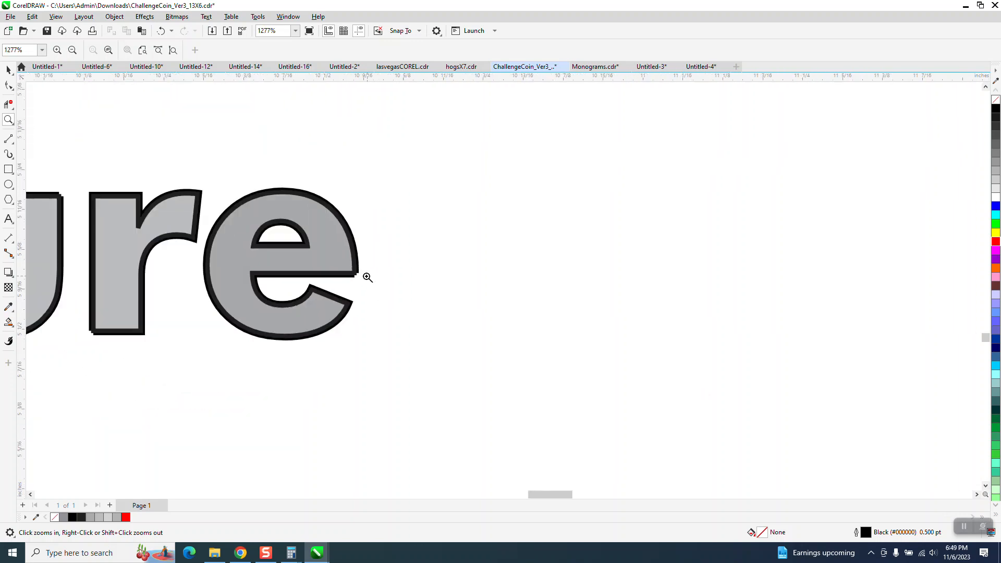
pyautogui.scroll(-5, 367, 278)
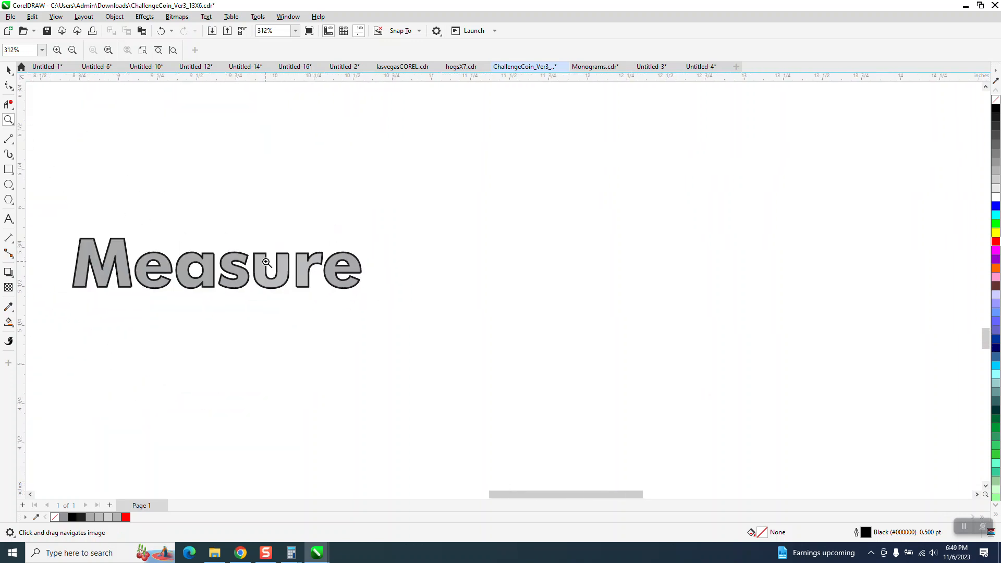
pyautogui.press('space')
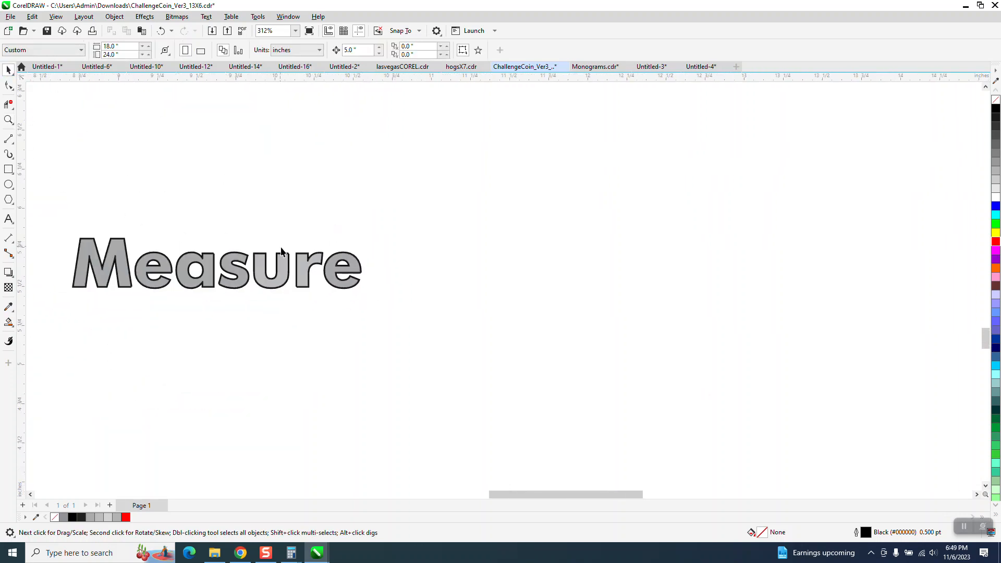
pyautogui.click(283, 267)
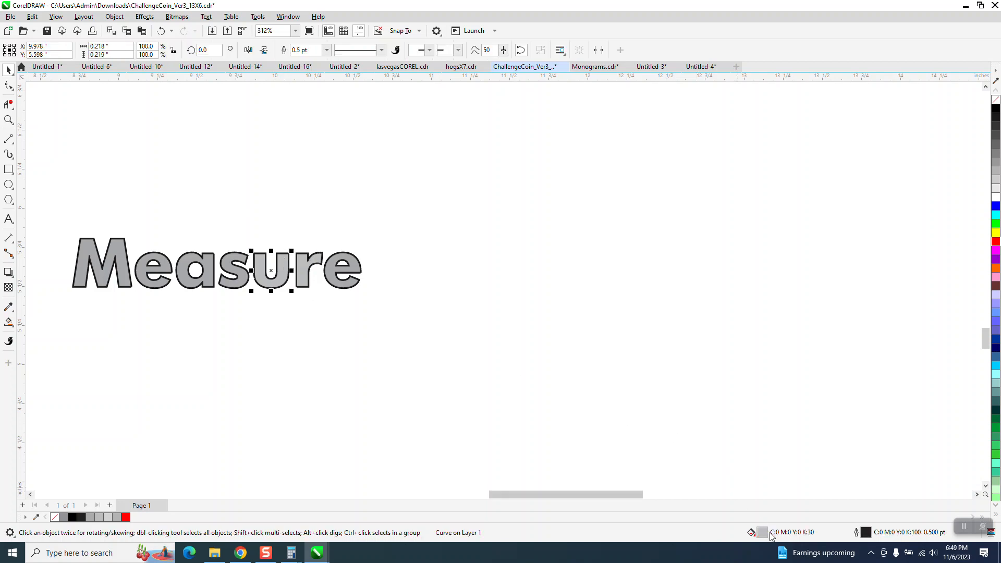
pyautogui.click(397, 308)
# Move the gray-filled final "e", "r", "u" and "s" of the separated "Measure" 5 inches right, off their outline shapes.
pyautogui.click(353, 270)
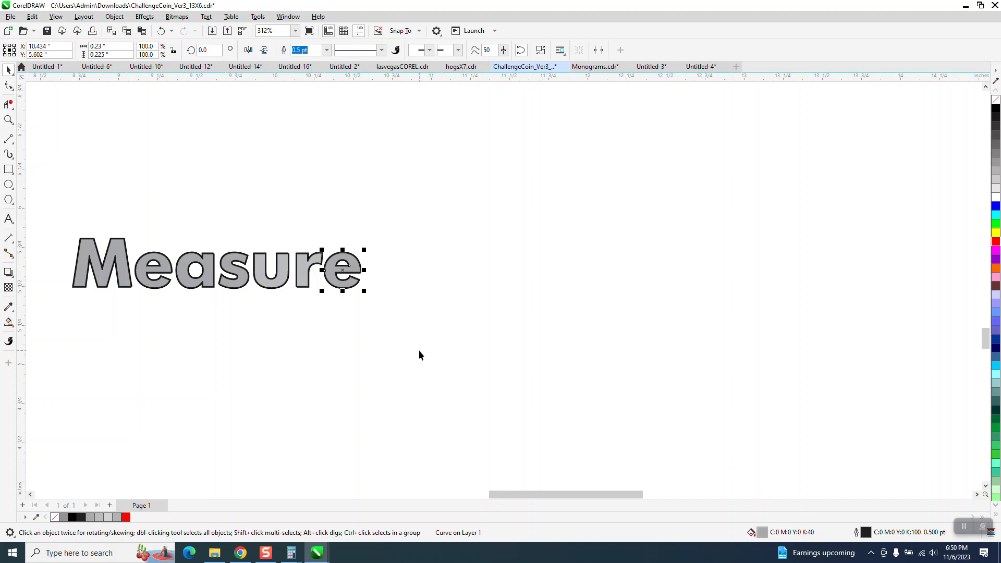
pyautogui.press('Delete')
pyautogui.click(297, 272)
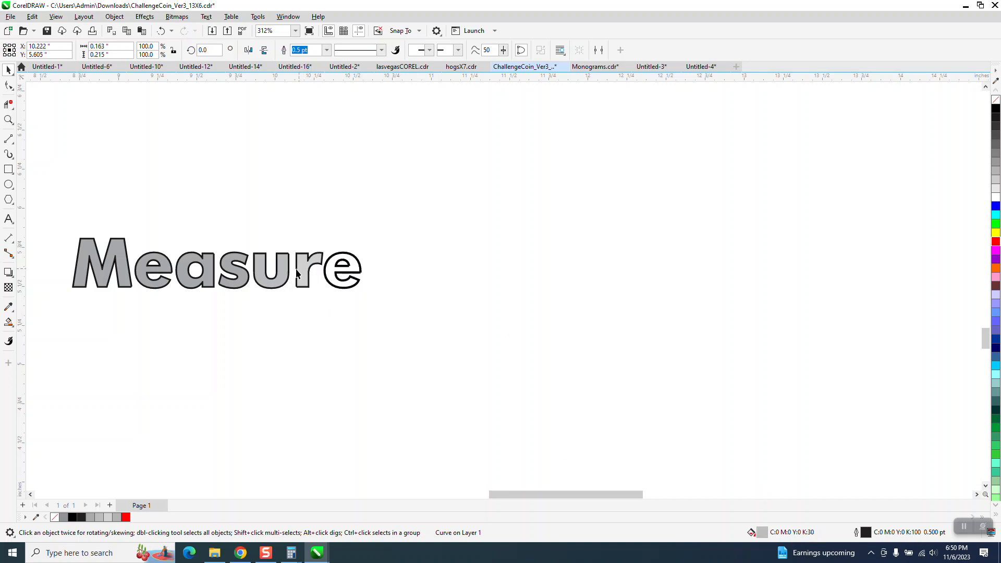
pyautogui.click(280, 267)
pyautogui.press('Delete')
pyautogui.click(250, 267)
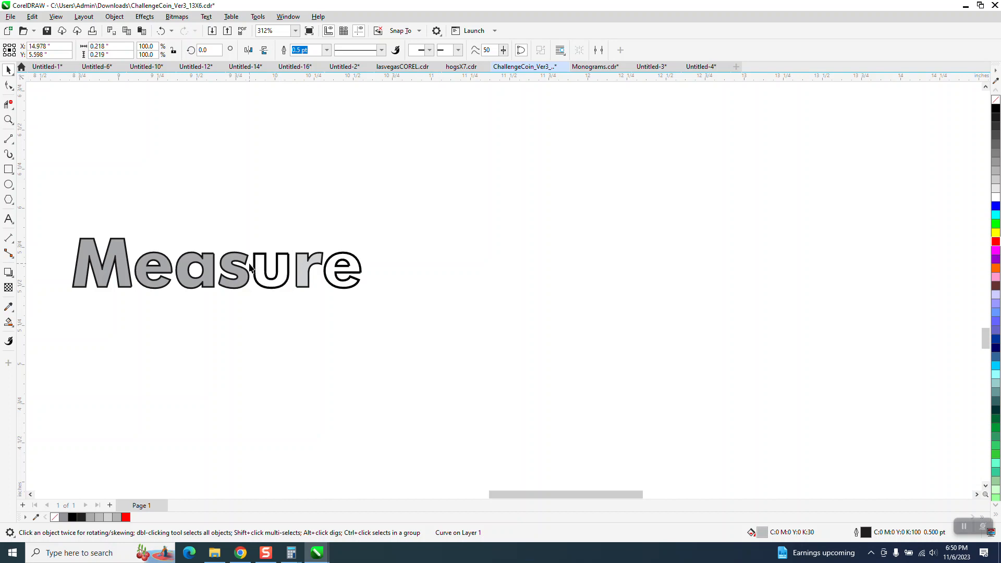
pyautogui.press('Delete')
# Move the gray-filled "a", first "e" and "M" of "Measure" 5 inches right, beside the letters already separated.
pyautogui.click(207, 271)
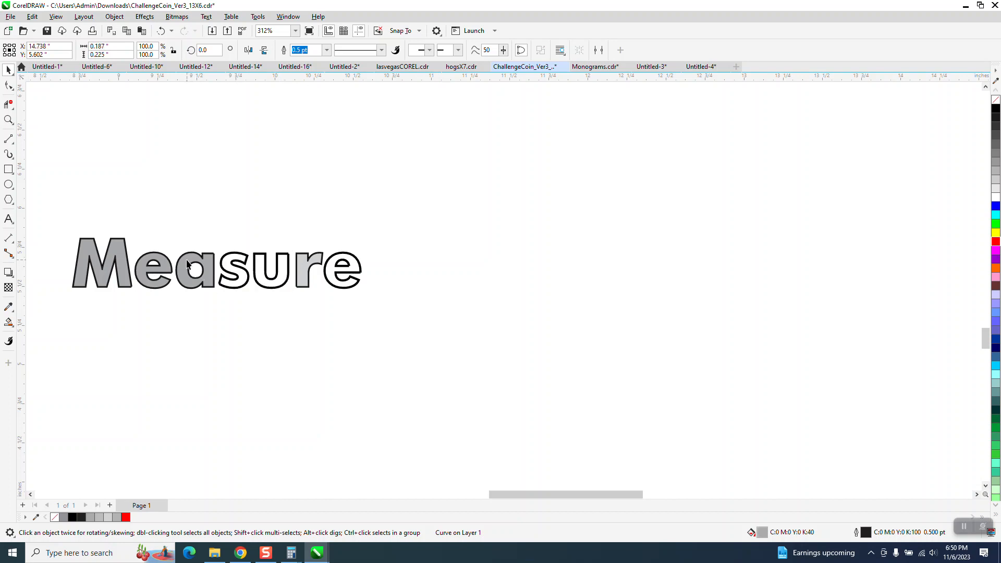
pyautogui.click(187, 264)
pyautogui.hotkey('shift', 'Right')
pyautogui.click(163, 259)
pyautogui.hotkey('shift', 'Right')
pyautogui.click(120, 249)
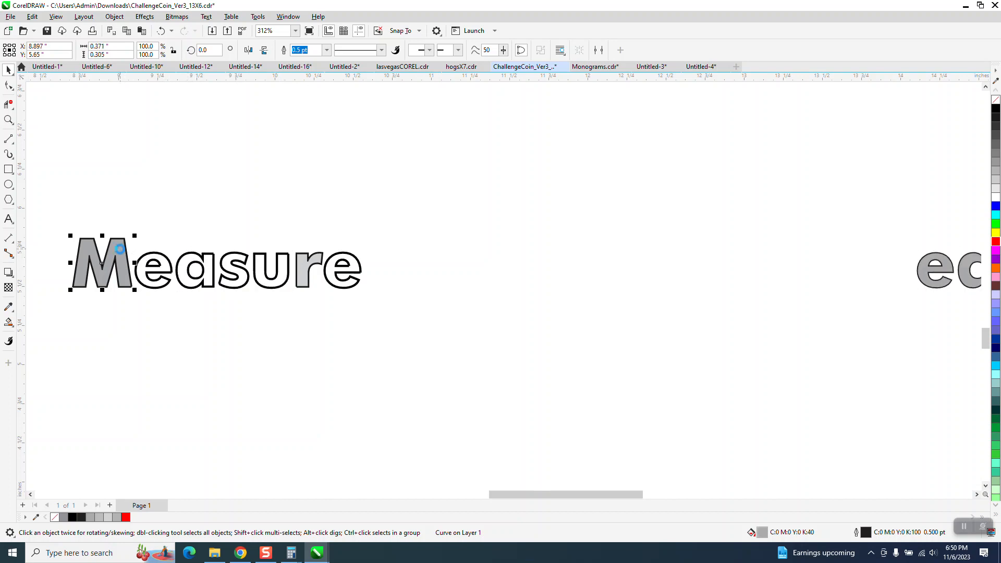
pyautogui.hotkey('shift', 'Right')
# Remove the outline from all the gray letters moved off the word "Measure" and fill them with gray #999999.
pyautogui.scroll(-2, 99, 314)
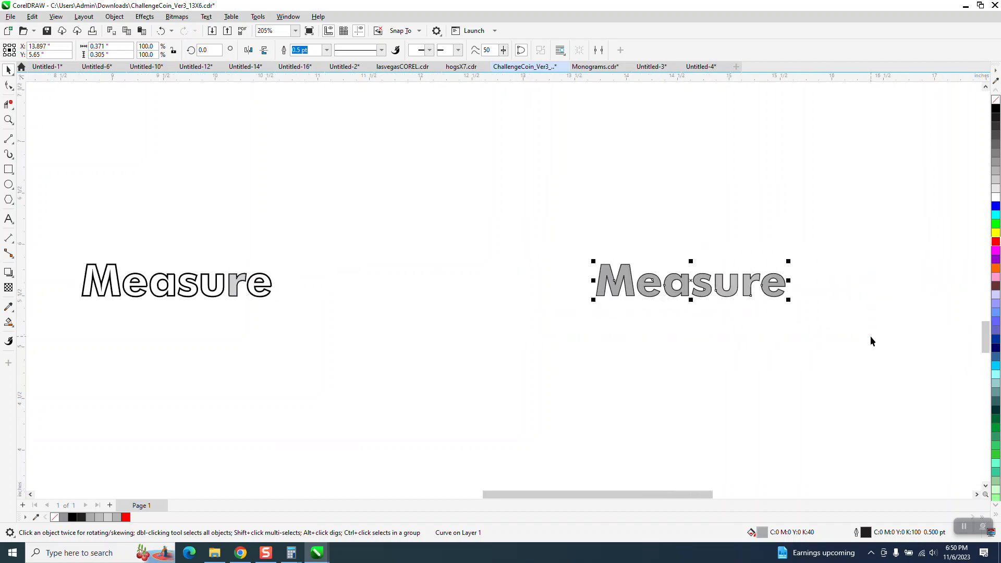
pyautogui.rightClick(994, 100)
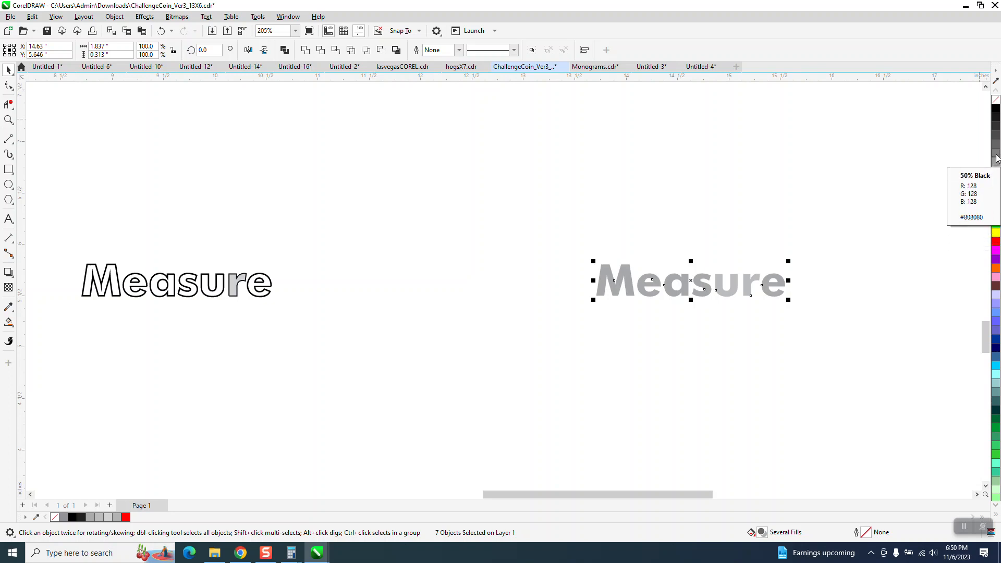
pyautogui.click(996, 182)
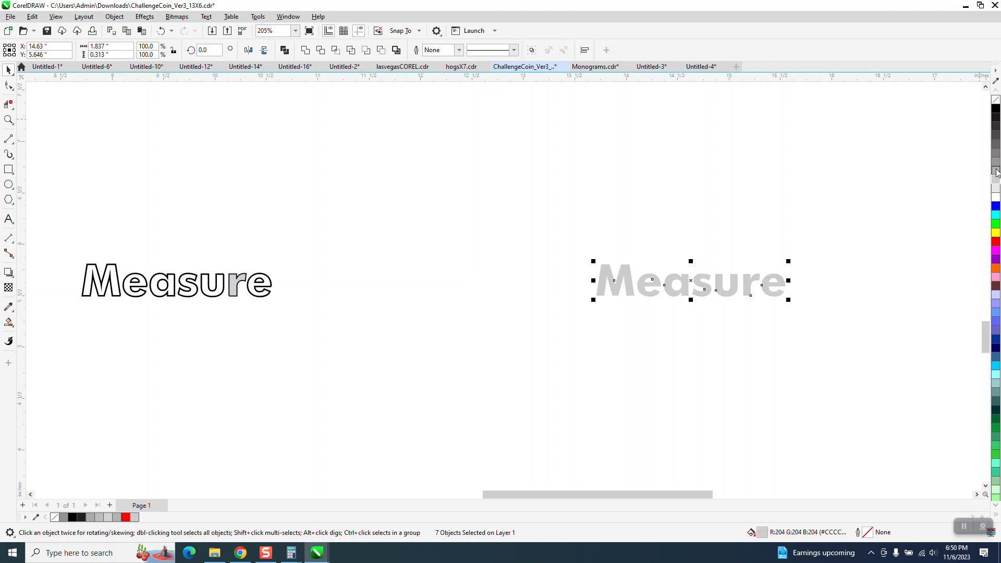
pyautogui.click(995, 167)
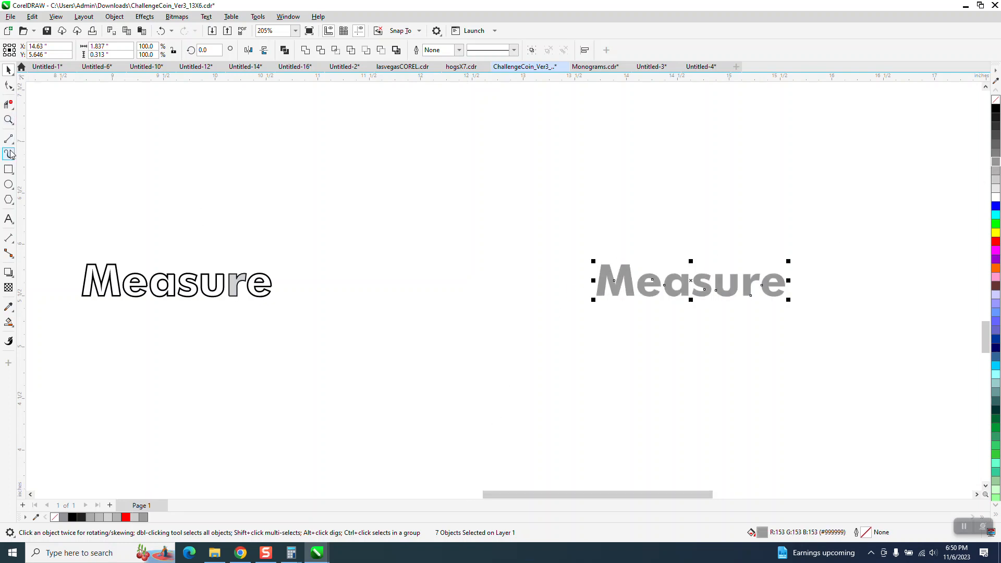
# Give all the letters of the solid gray "Measure" a black outline.
pyautogui.press('z')
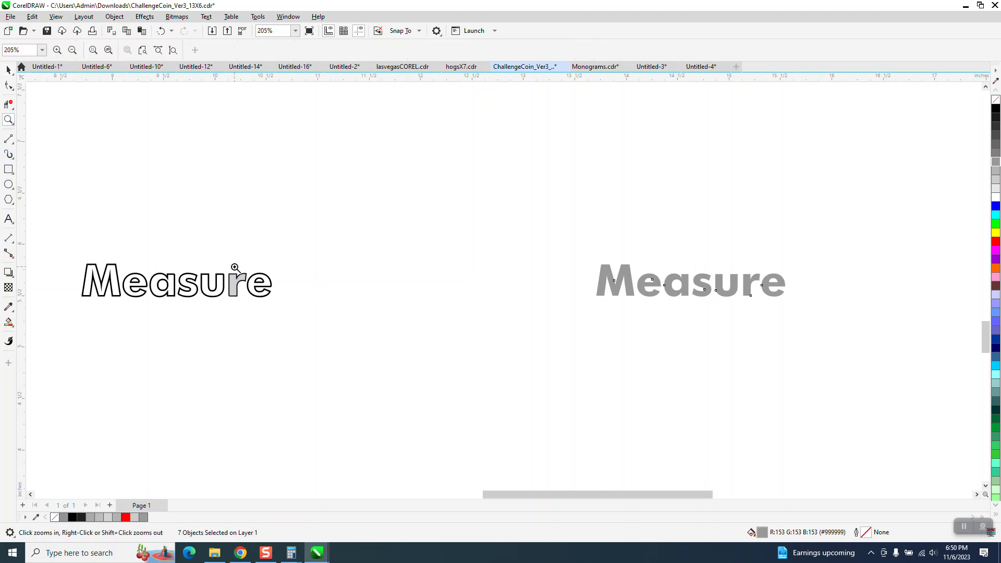
pyautogui.moveTo(233, 265); pyautogui.dragTo(287, 302)
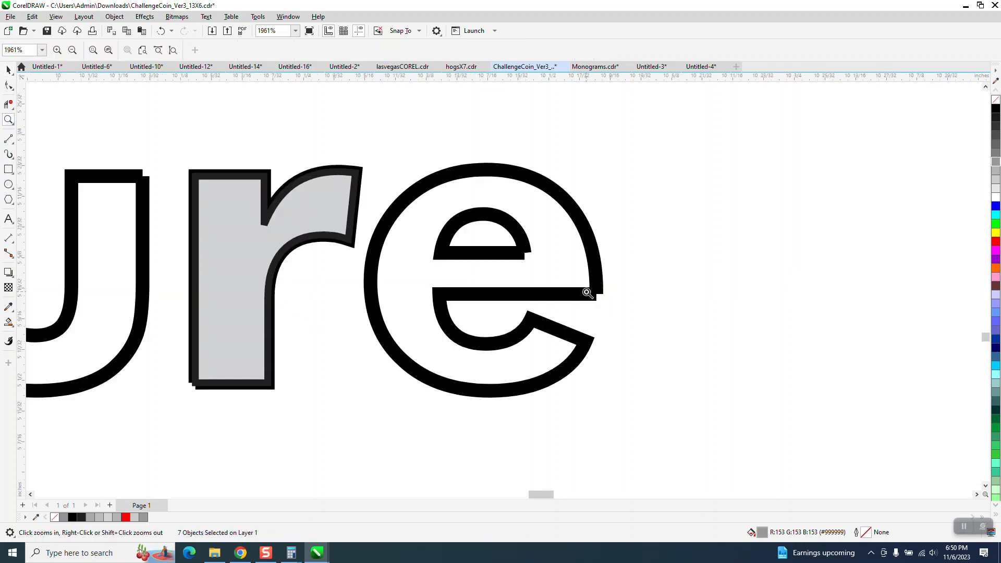
pyautogui.scroll(-4, 344, 302)
pyautogui.scroll(-1, 281, 283)
pyautogui.click(7, 68)
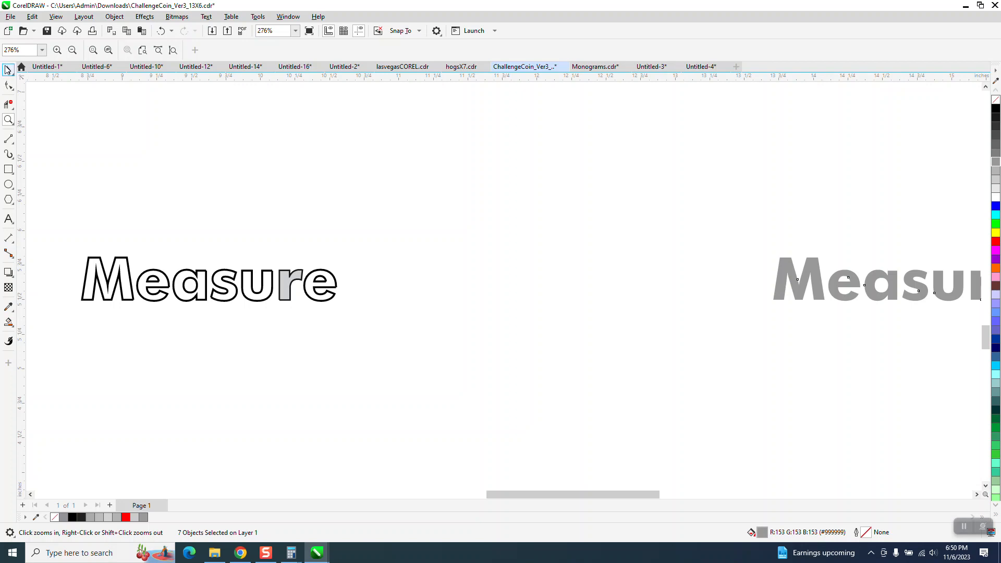
pyautogui.scroll(-1, 299, 229)
pyautogui.moveTo(537, 225); pyautogui.dragTo(690, 284)
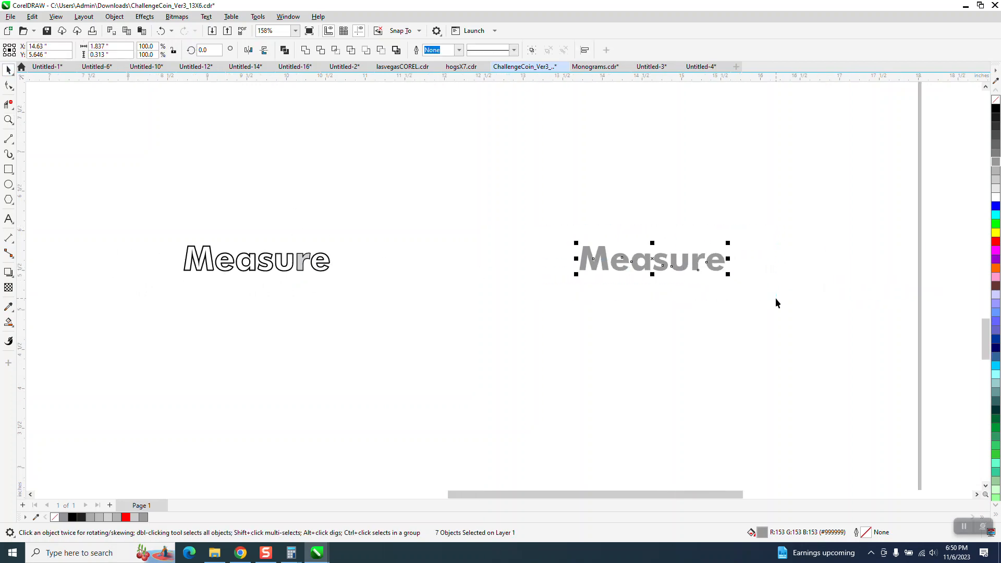
pyautogui.rightClick(996, 111)
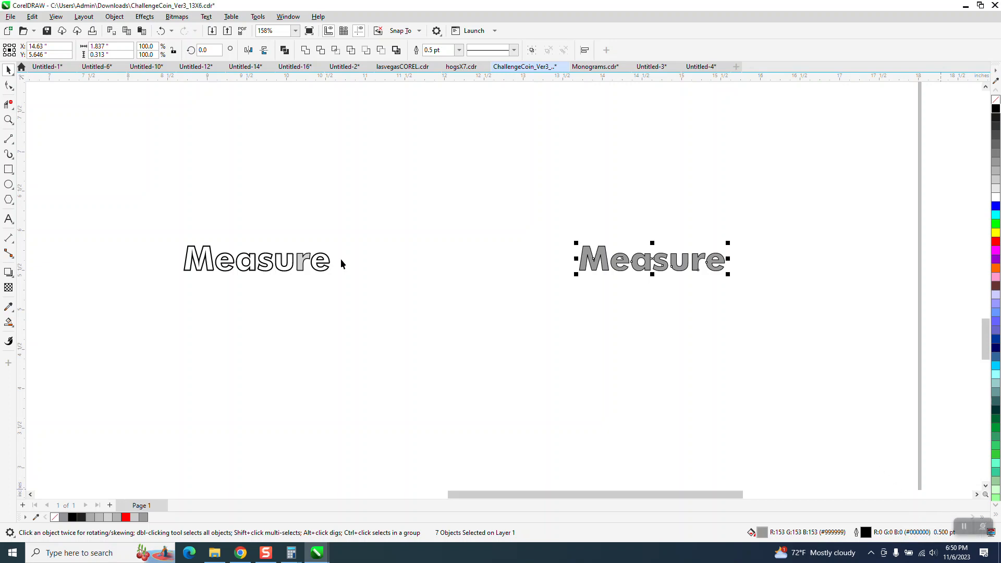
# Check the gray, black-outlined letters of "Measure" up close and group them into one object.
pyautogui.click(8, 119)
pyautogui.moveTo(580, 235); pyautogui.dragTo(751, 299)
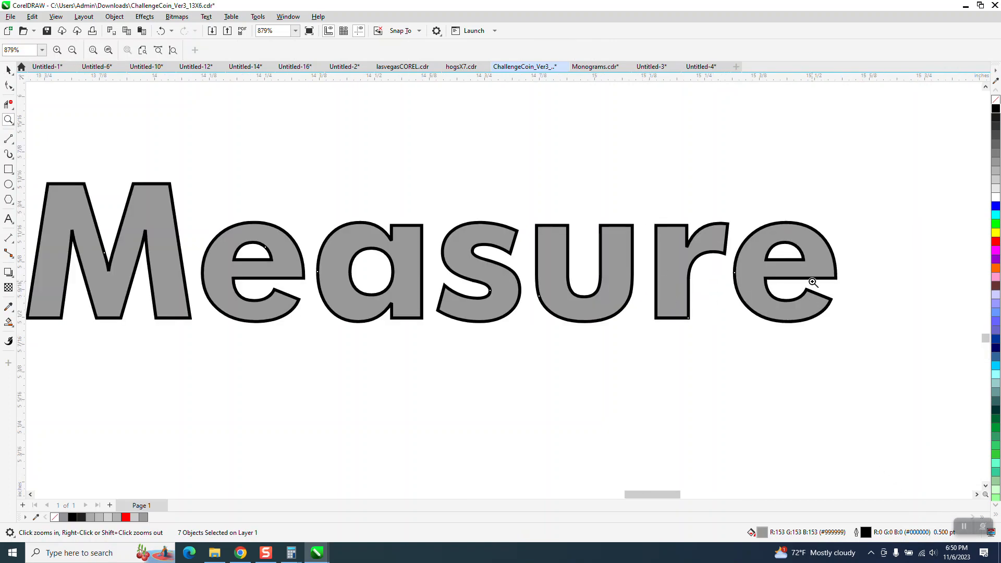
pyautogui.moveTo(795, 272); pyautogui.dragTo(932, 332)
pyautogui.scroll(-6, 554, 252)
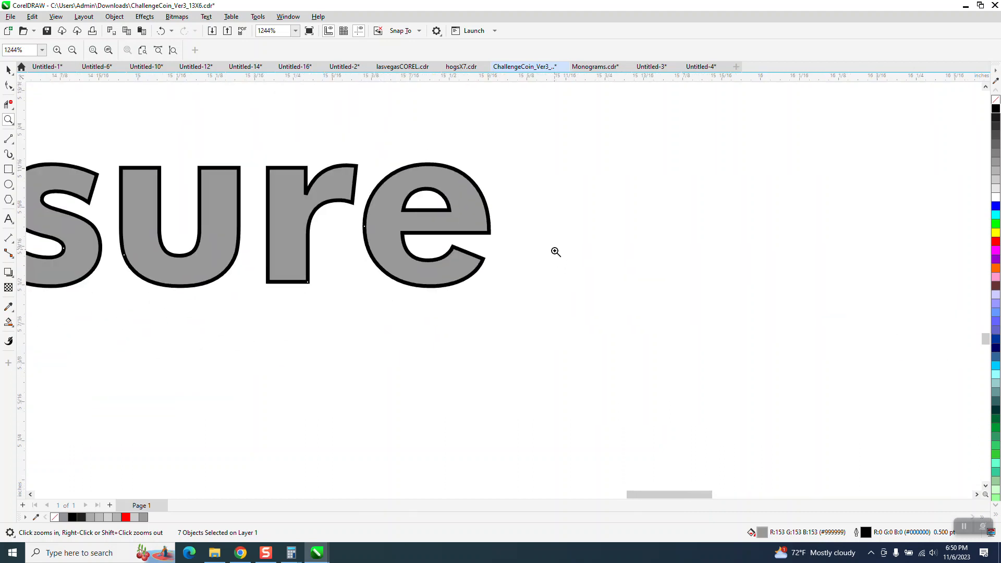
pyautogui.scroll(-2, 555, 251)
pyautogui.click(12, 73)
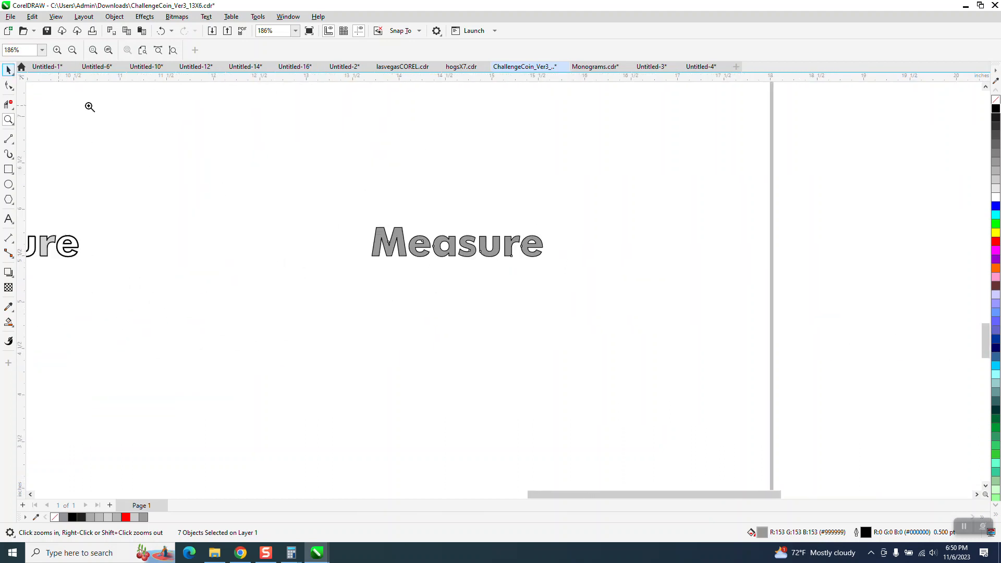
pyautogui.click(39, 71)
pyautogui.moveTo(342, 199); pyautogui.dragTo(581, 293)
pyautogui.hotkey('ctrl', 'g')
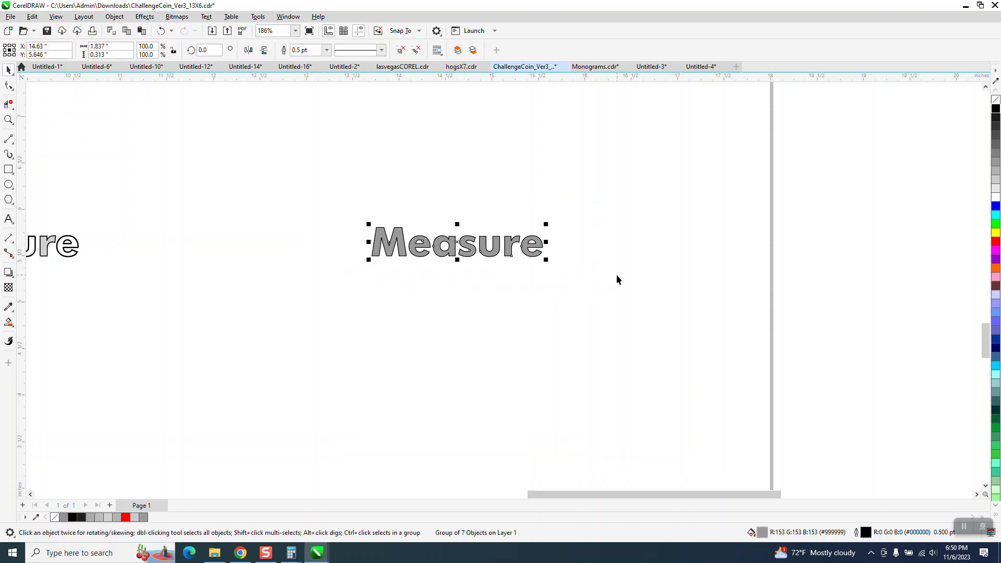
# Move the gray "Measure" group back beside "Clear" at X 9.63 and Y 10.646 inches.
pyautogui.scroll(-3, 740, 223)
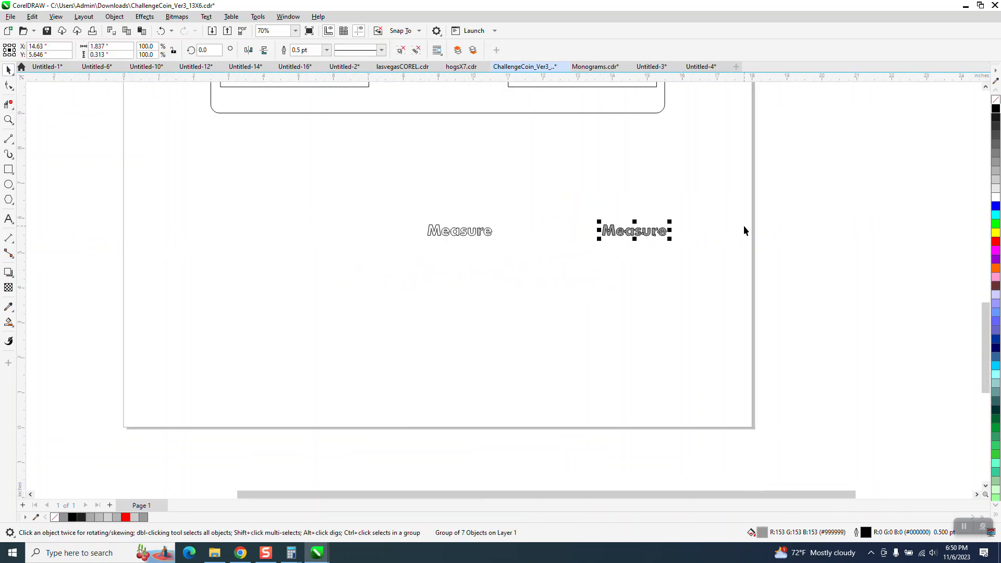
pyautogui.write('9.63')
pyautogui.press('Tab')
pyautogui.write('10.646')
pyautogui.press('Return')
pyautogui.scroll(-1, 390, 357)
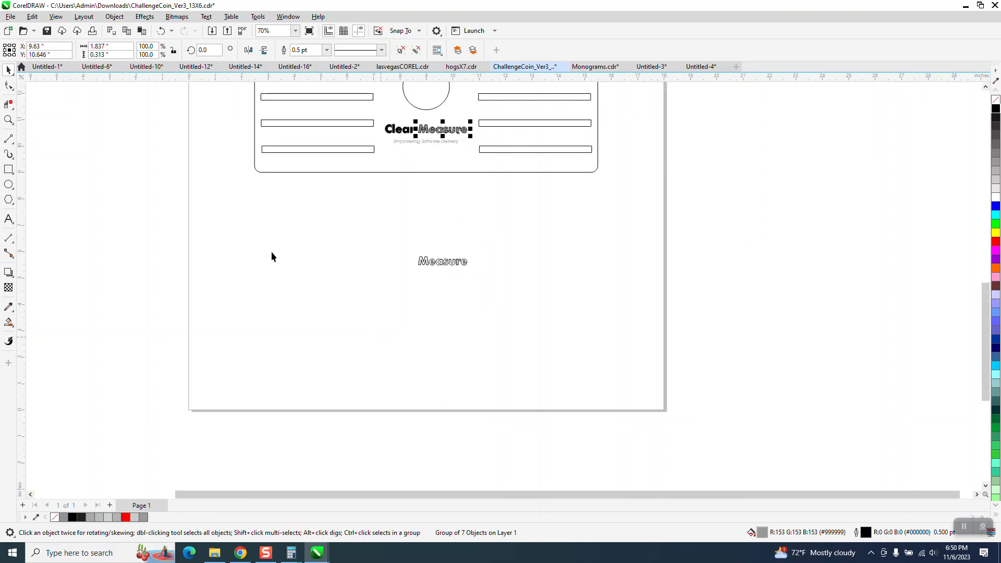
# Select all the pieces of the word "Clear" and move them 5 inches down, out of the coin layout.
pyautogui.click(8, 120)
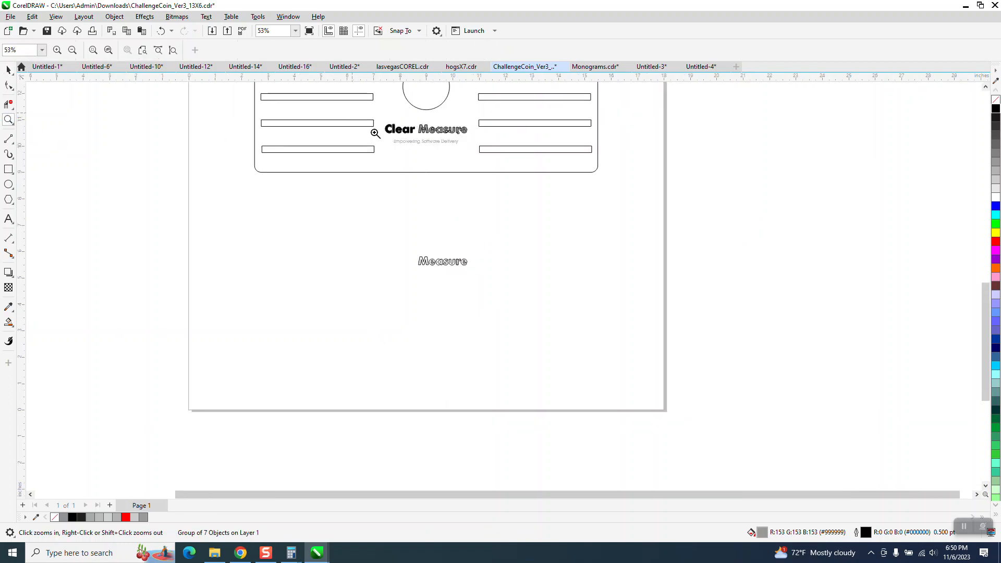
pyautogui.moveTo(375, 133); pyautogui.dragTo(533, 188)
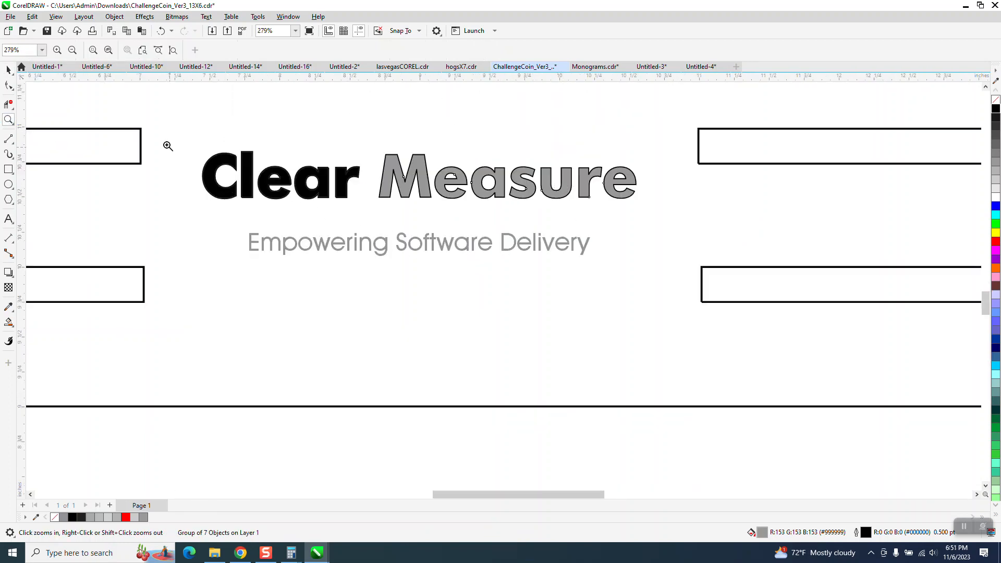
pyautogui.press('space')
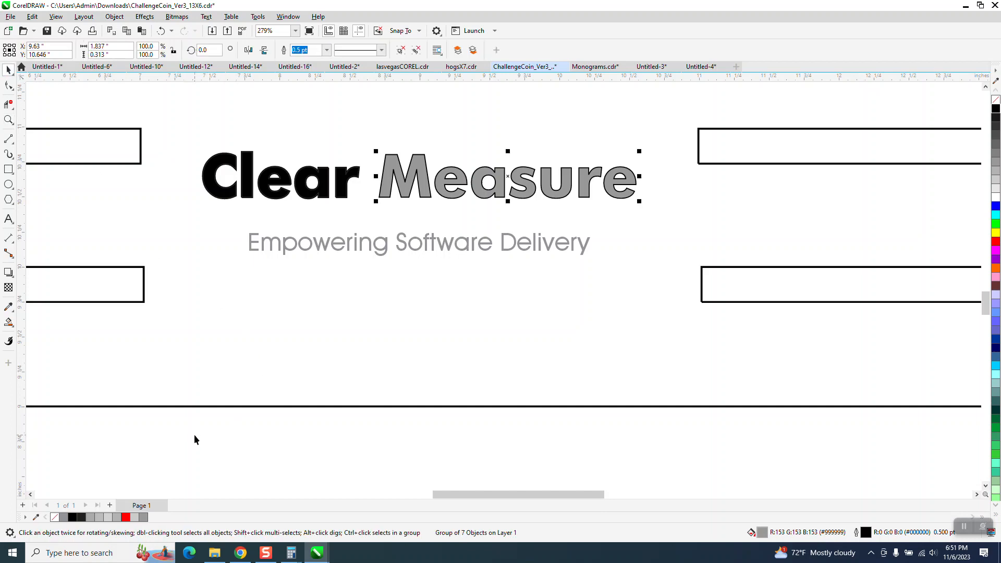
pyautogui.moveTo(200, 435); pyautogui.dragTo(333, 108)
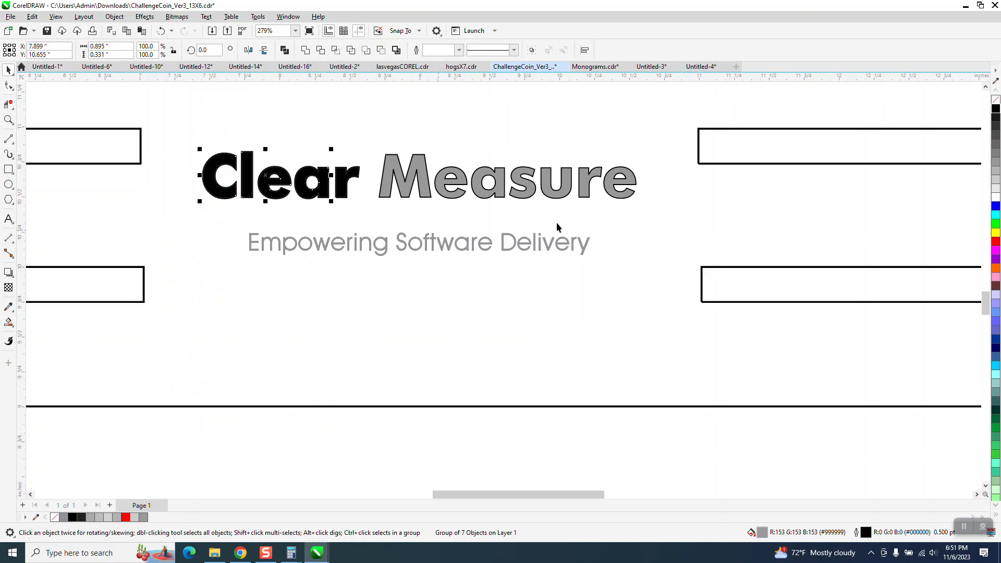
pyautogui.scroll(-3, 577, 324)
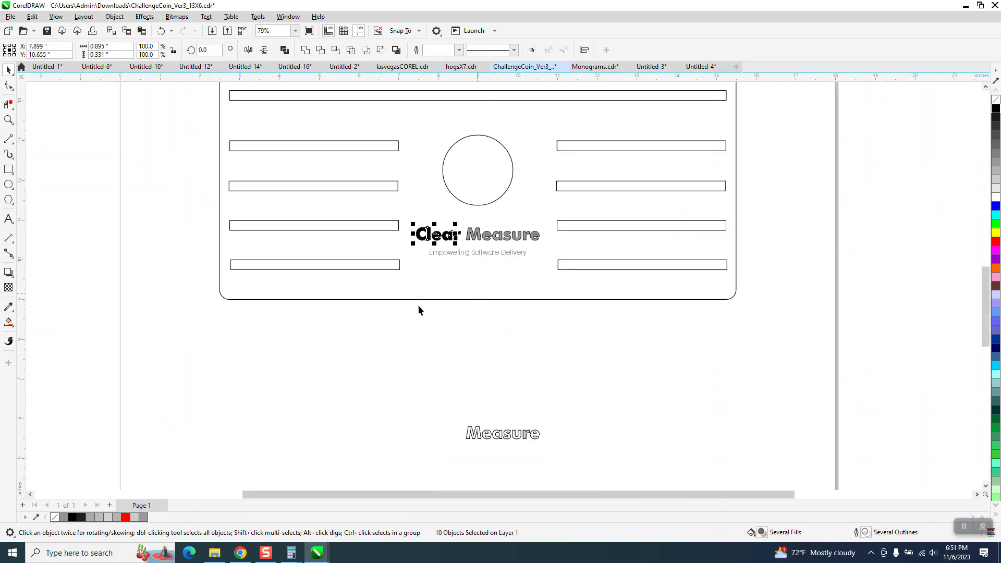
pyautogui.click(8, 119)
pyautogui.moveTo(393, 191); pyautogui.dragTo(676, 303)
pyautogui.scroll(-2, 251, 278)
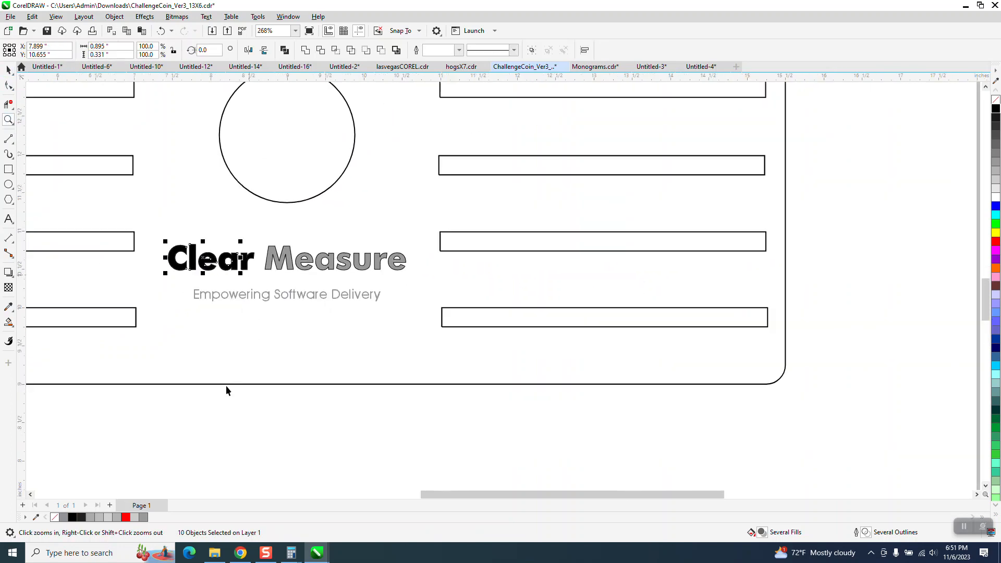
pyautogui.press('space')
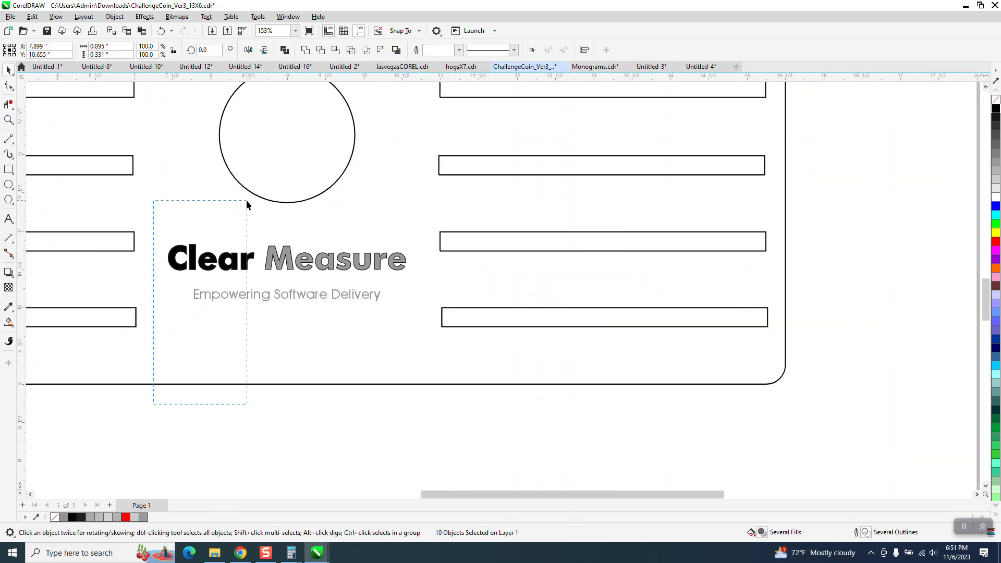
pyautogui.moveTo(247, 204); pyautogui.dragTo(257, 206)
pyautogui.press('Down')
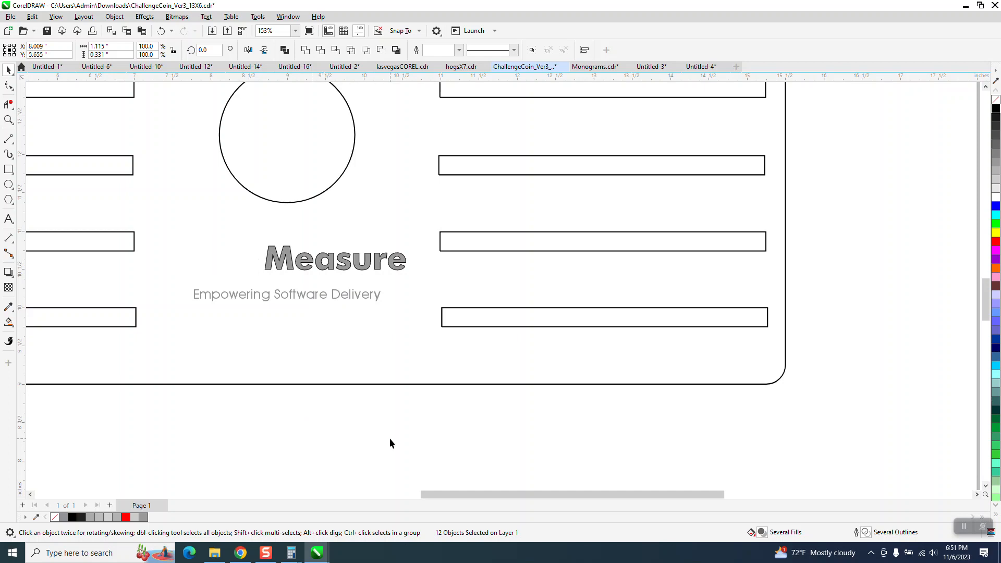
# Group all the pieces of the word "Clear" that sits below the coin layout.
pyautogui.moveTo(426, 233); pyautogui.dragTo(185, 241)
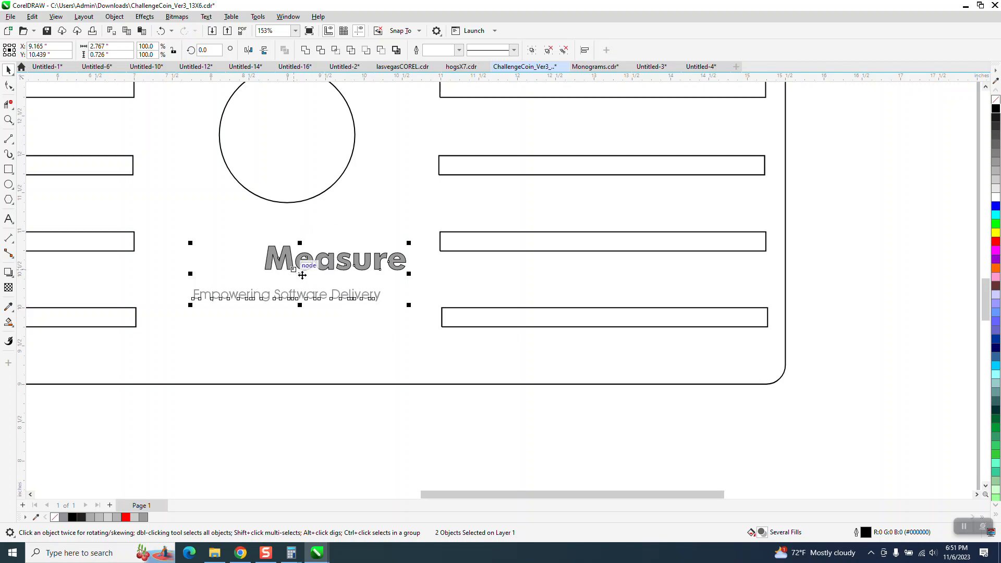
pyautogui.scroll(-3, 328, 408)
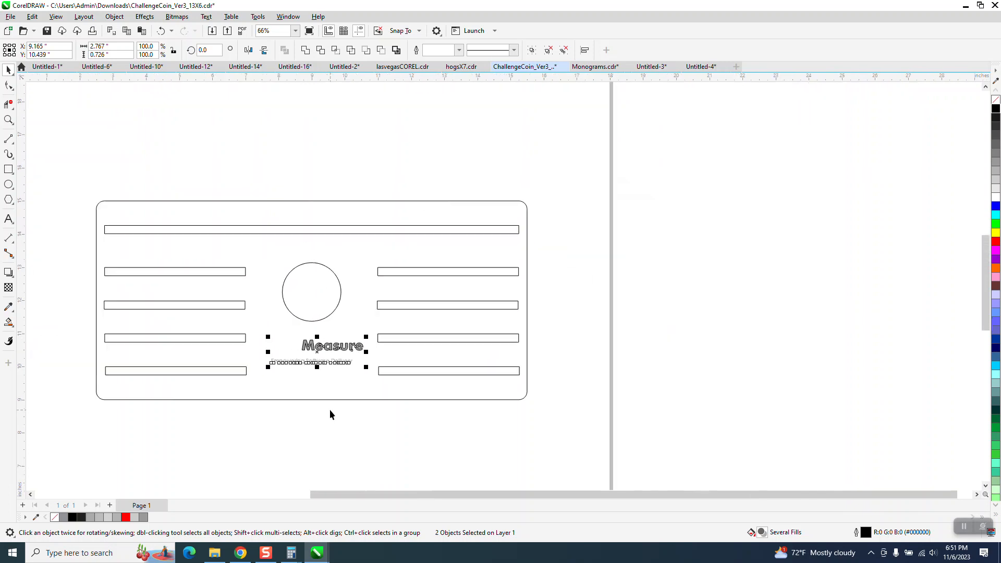
pyautogui.scroll(-2, 330, 414)
pyautogui.click(304, 471)
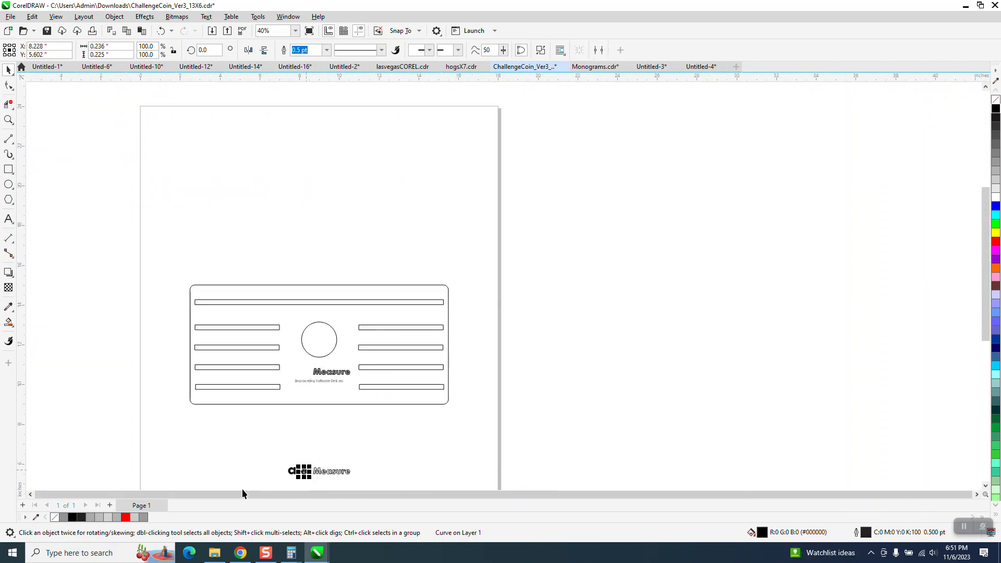
pyautogui.moveTo(281, 460); pyautogui.dragTo(304, 474)
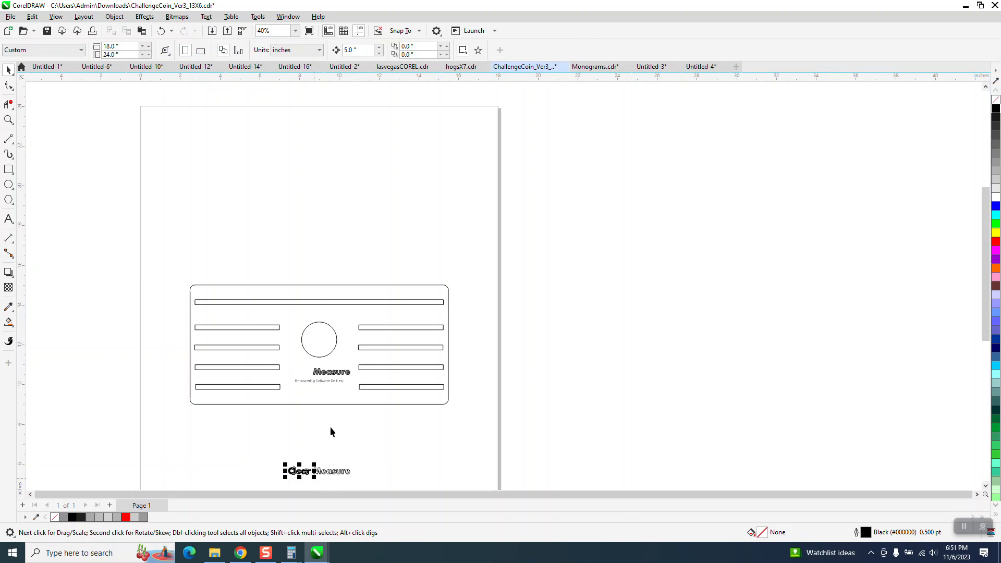
pyautogui.hotkey('ctrl', 'g')
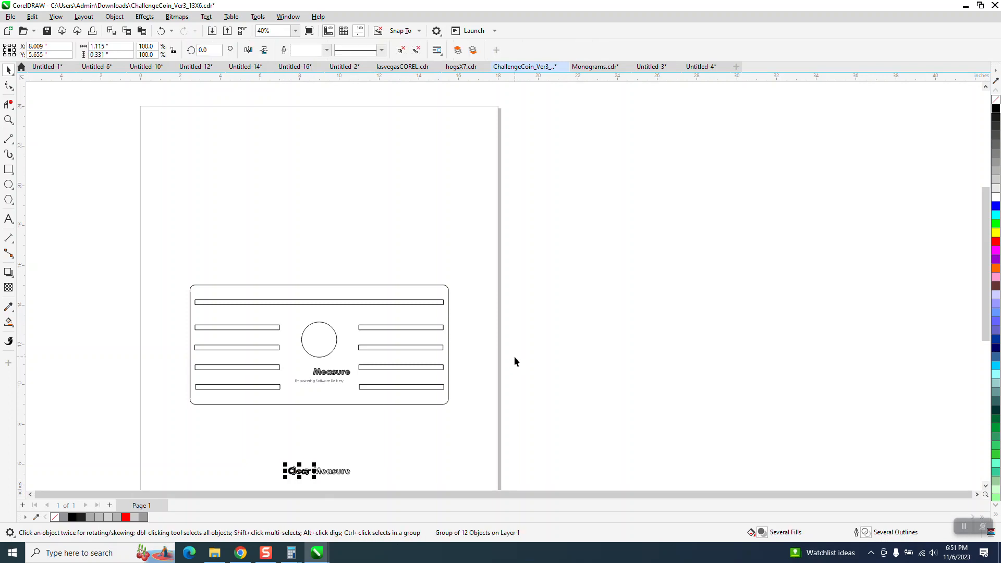
# Move the grouped "Clear" 5 inches up, back to its place beside "Measure", and check the logo up close.
pyautogui.press('Up')
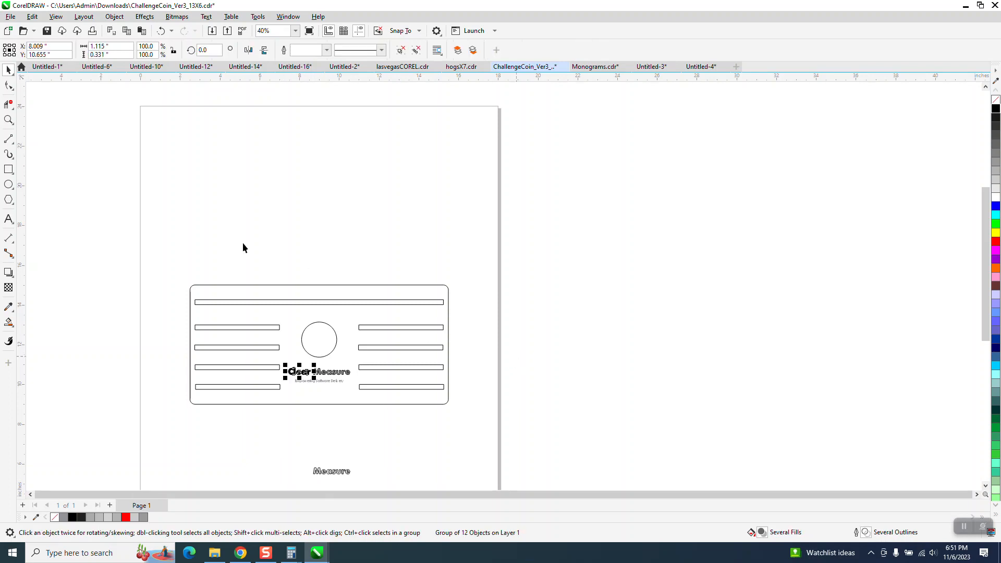
pyautogui.click(9, 120)
pyautogui.moveTo(259, 355); pyautogui.dragTo(431, 408)
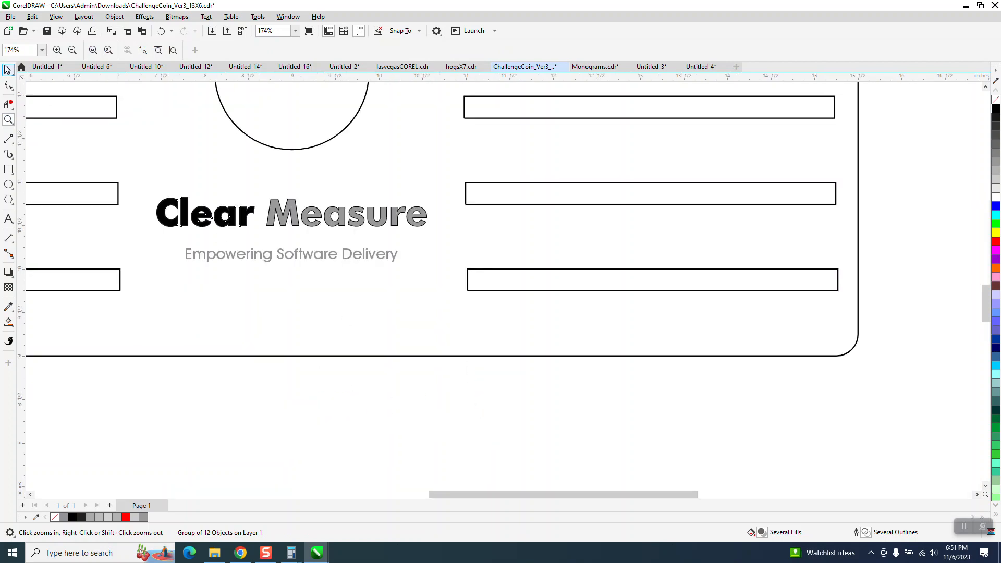
# Examine the "Clear Measure" logo up close and check how its two word groups select within the coin layout.
pyautogui.click(8, 70)
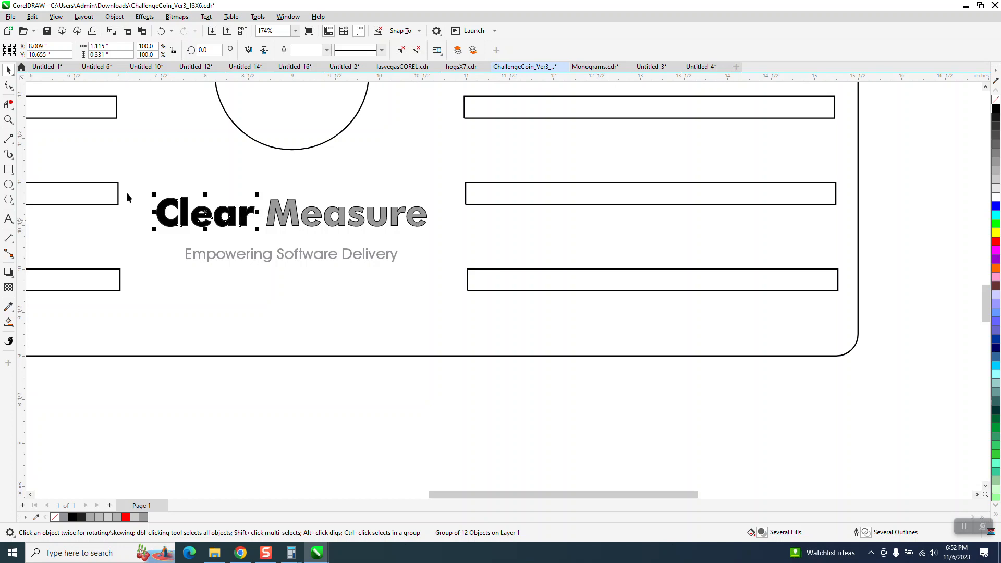
pyautogui.click(8, 119)
pyautogui.moveTo(168, 212); pyautogui.dragTo(480, 302)
pyautogui.press('space')
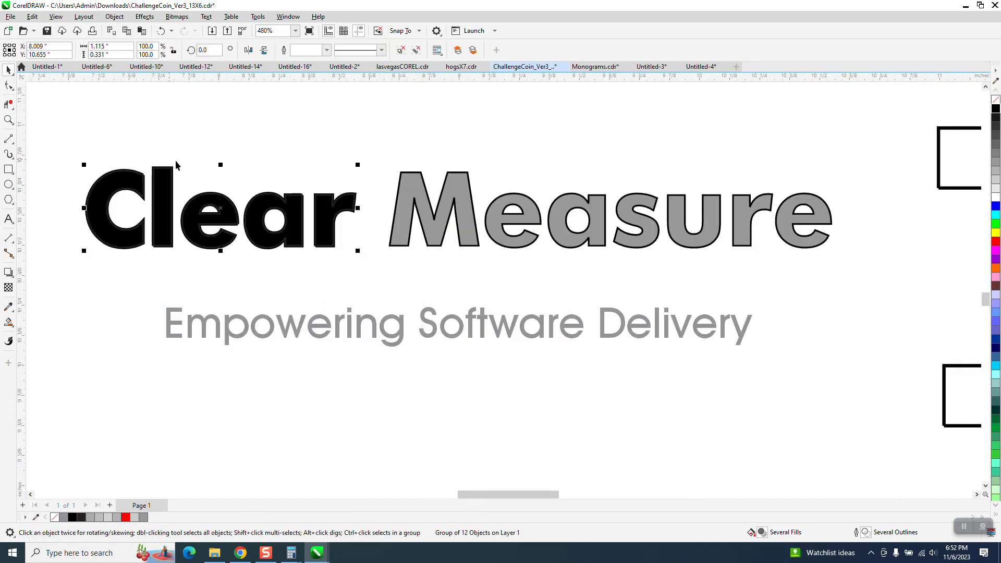
pyautogui.scroll(-2, 238, 175)
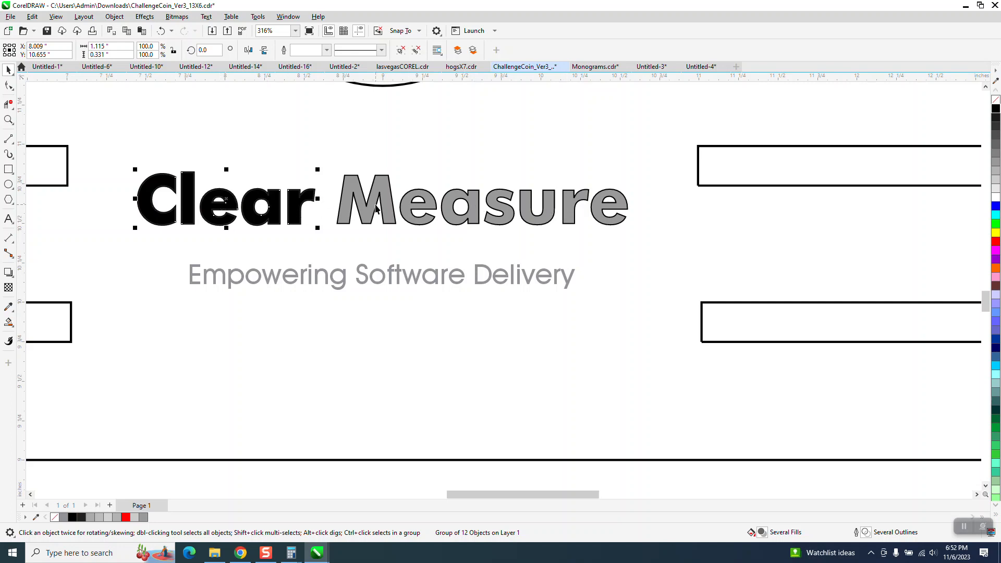
pyautogui.scroll(-3, 520, 250)
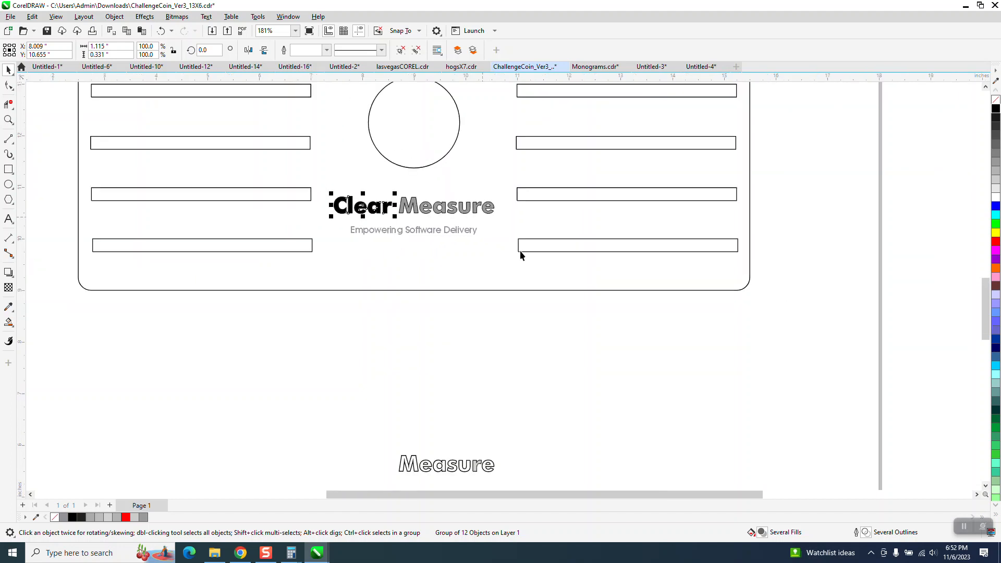
pyautogui.click(503, 306)
pyautogui.click(471, 230)
pyautogui.click(479, 209)
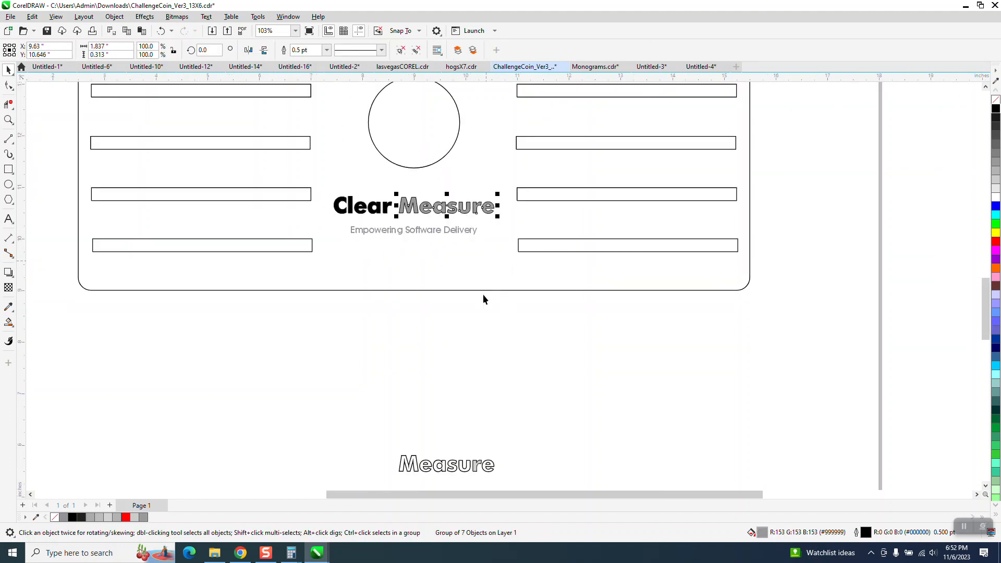
pyautogui.click(443, 316)
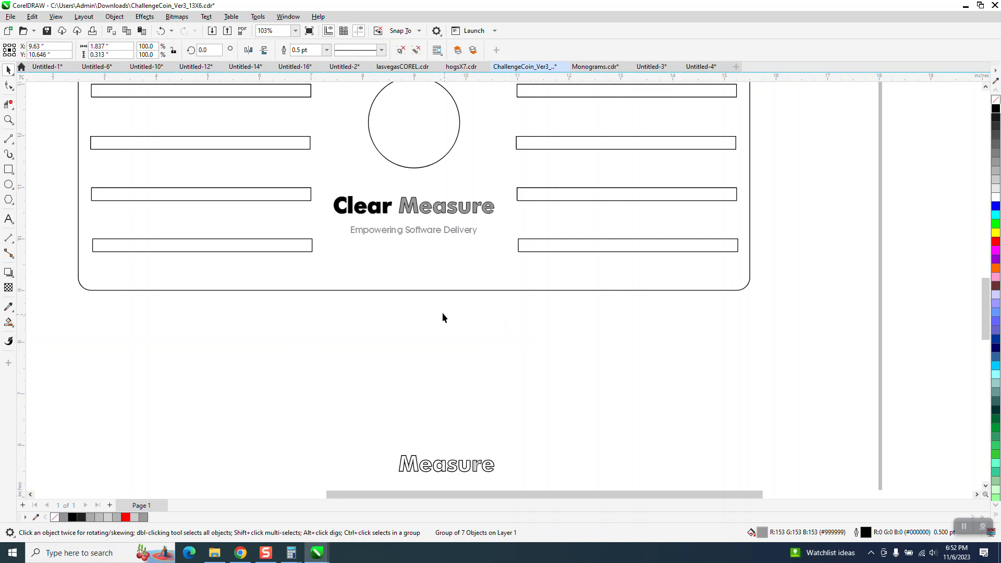
# Try moving the grouped "Clear" 5 inches down out of the coin layout, and undo the move.
pyautogui.click(384, 211)
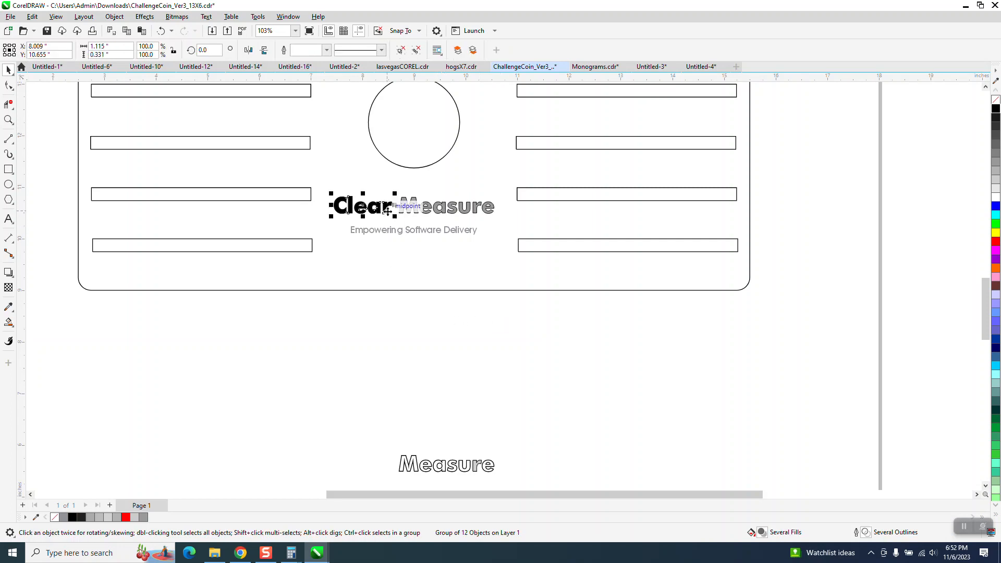
pyautogui.press('Down')
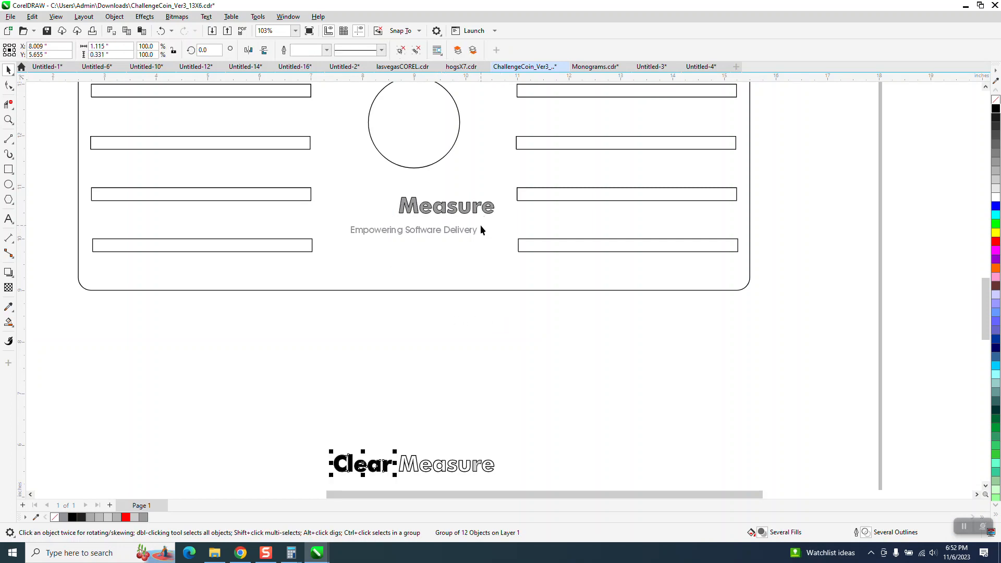
pyautogui.click(160, 30)
# Set the page size to 24 inches wide by 18 inches high.
pyautogui.scroll(-1, 401, 318)
pyautogui.scroll(-1, 400, 322)
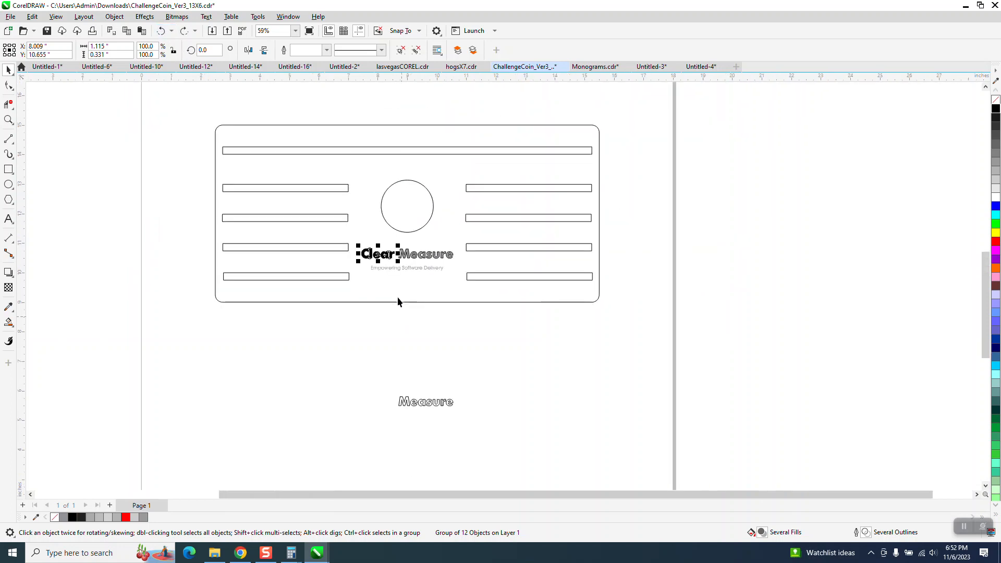
pyautogui.scroll(-1, 412, 315)
pyautogui.scroll(-1, 422, 316)
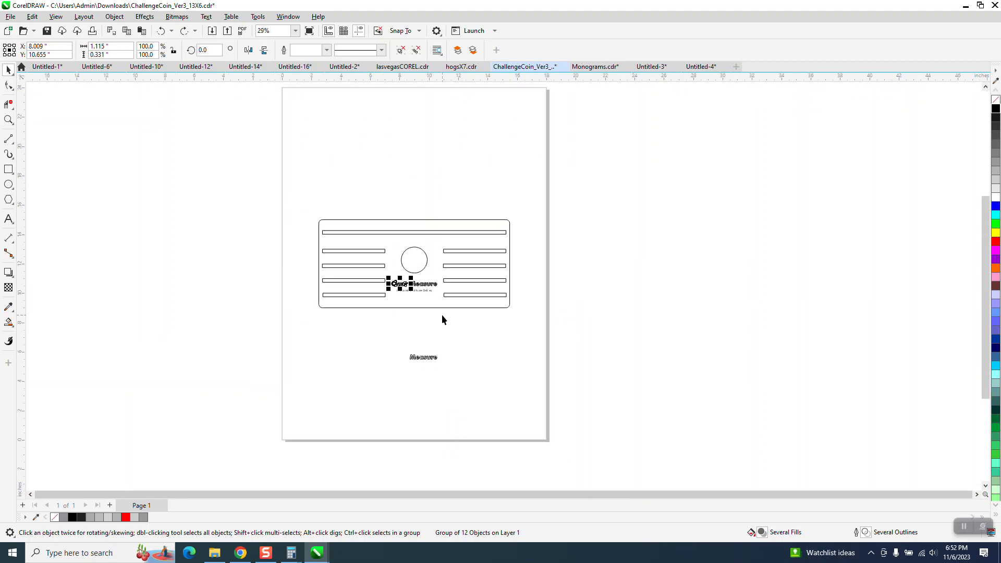
pyautogui.click(222, 183)
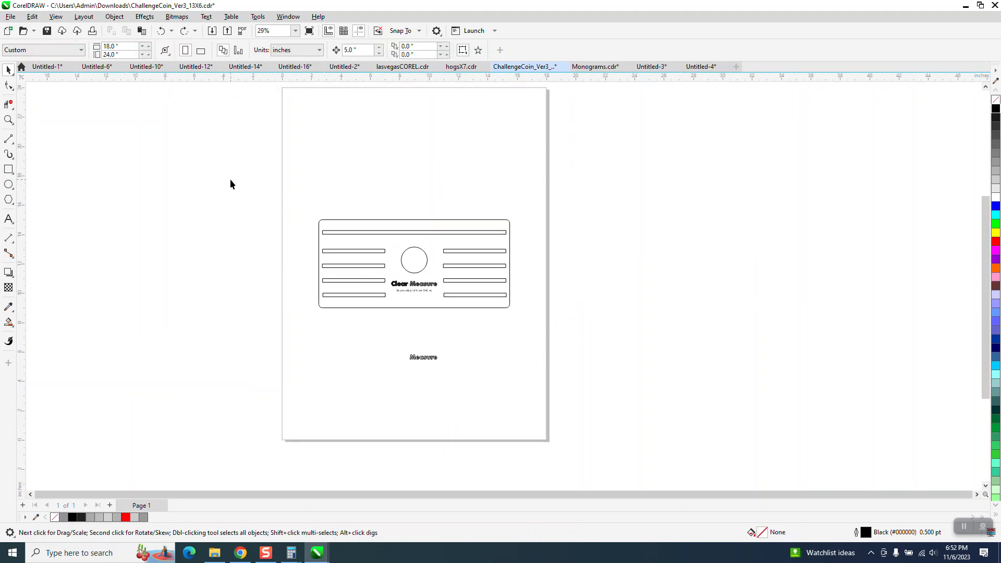
pyautogui.click(121, 47)
pyautogui.write('2')
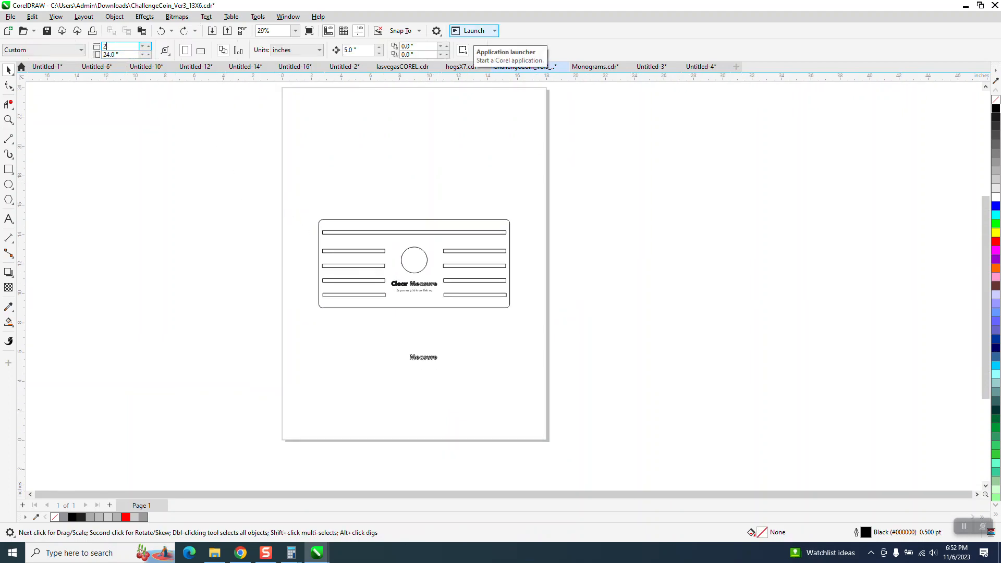
pyautogui.write('4')
pyautogui.press('Tab')
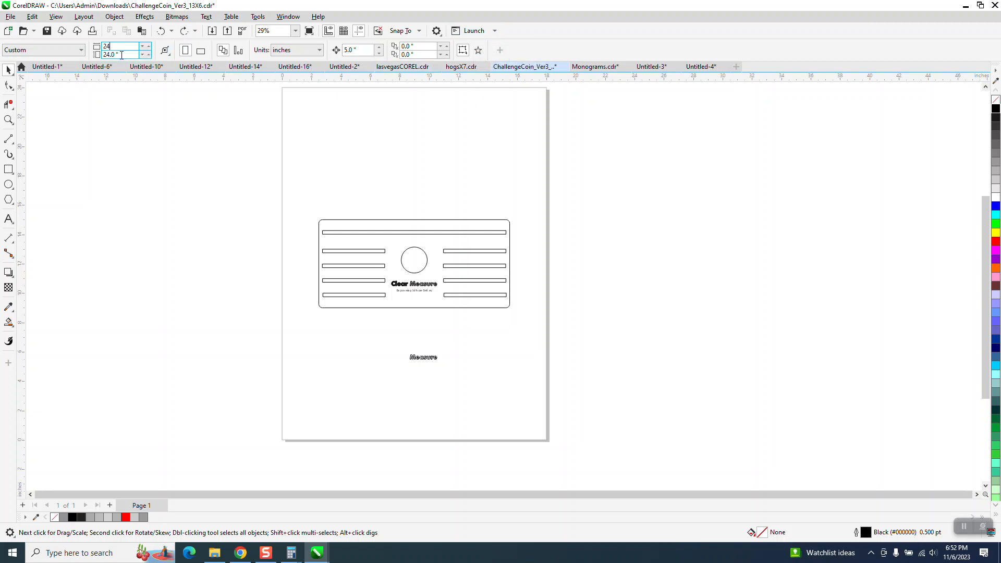
pyautogui.write('18')
pyautogui.press('Return')
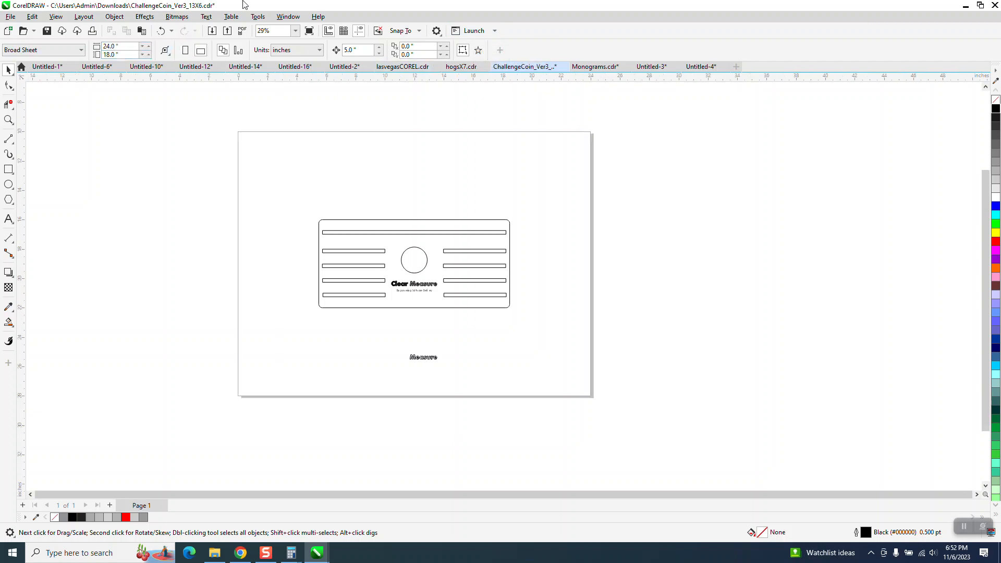
# Move the whole coin layout near the page's upper-left corner, centred at about X 7.225 and Y -14.262 inches.
pyautogui.moveTo(303, 202); pyautogui.dragTo(553, 355)
pyautogui.moveTo(322, 218); pyautogui.dragTo(249, 154)
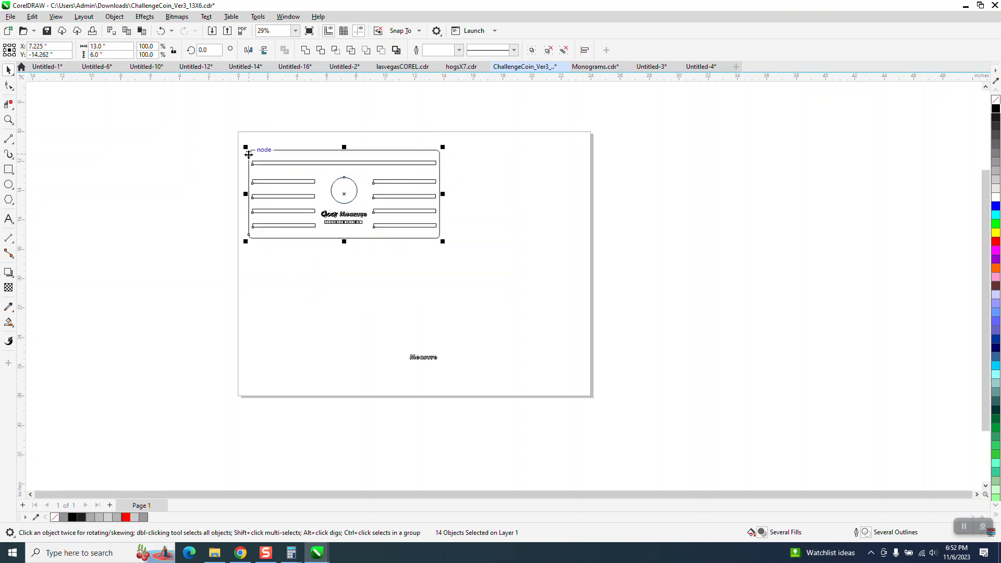
pyautogui.click(9, 119)
pyautogui.moveTo(210, 121); pyautogui.dragTo(516, 271)
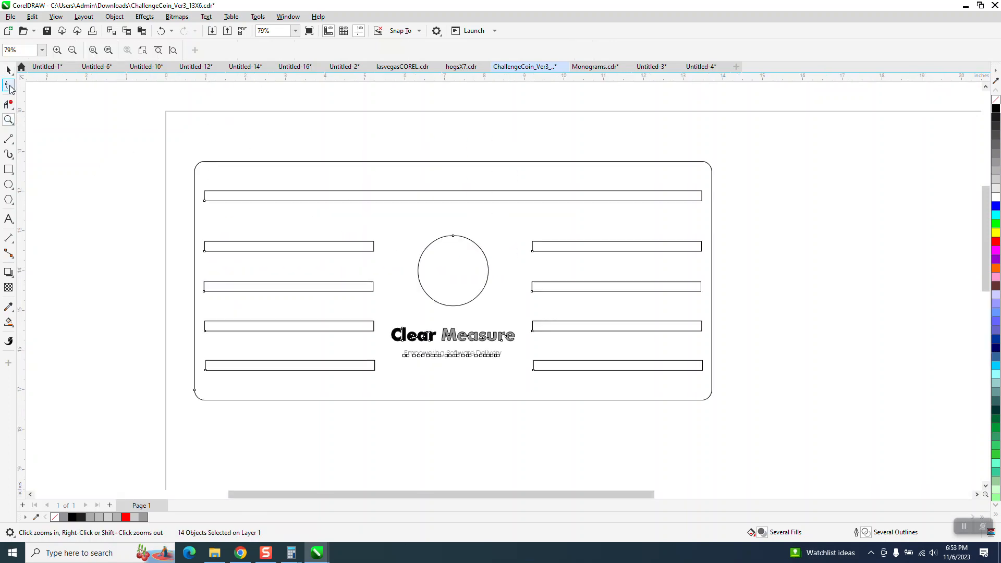
pyautogui.click(8, 69)
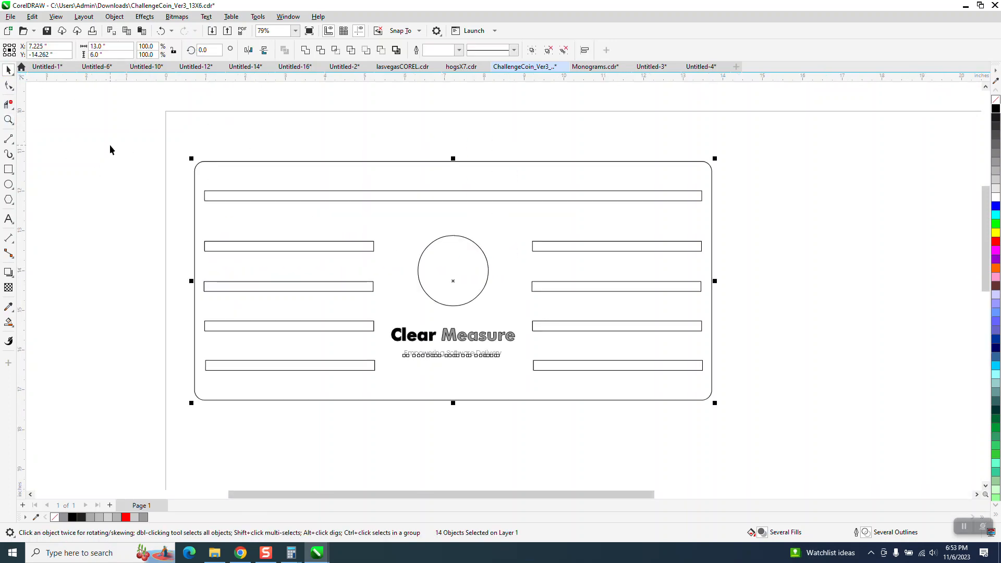
# Draw a square-cornered 13 by 6 inch rectangle exactly around the rounded outline of the coin layout.
pyautogui.click(8, 170)
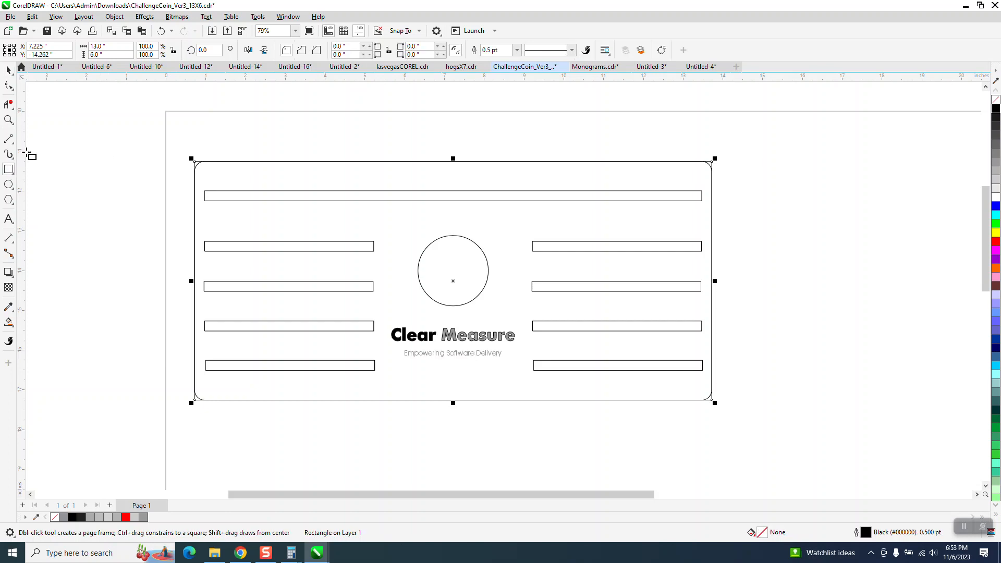
pyautogui.click(7, 69)
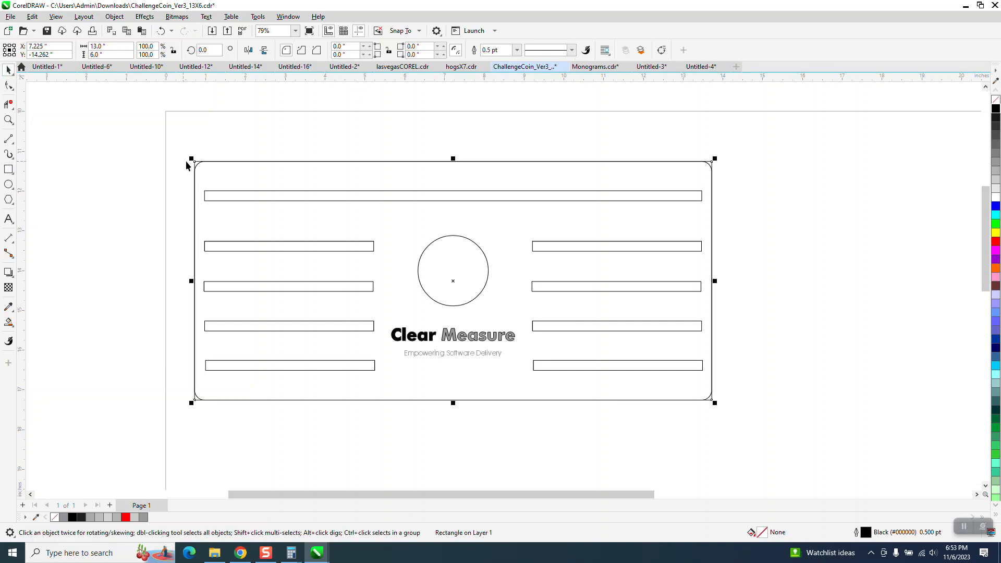
pyautogui.click(163, 135)
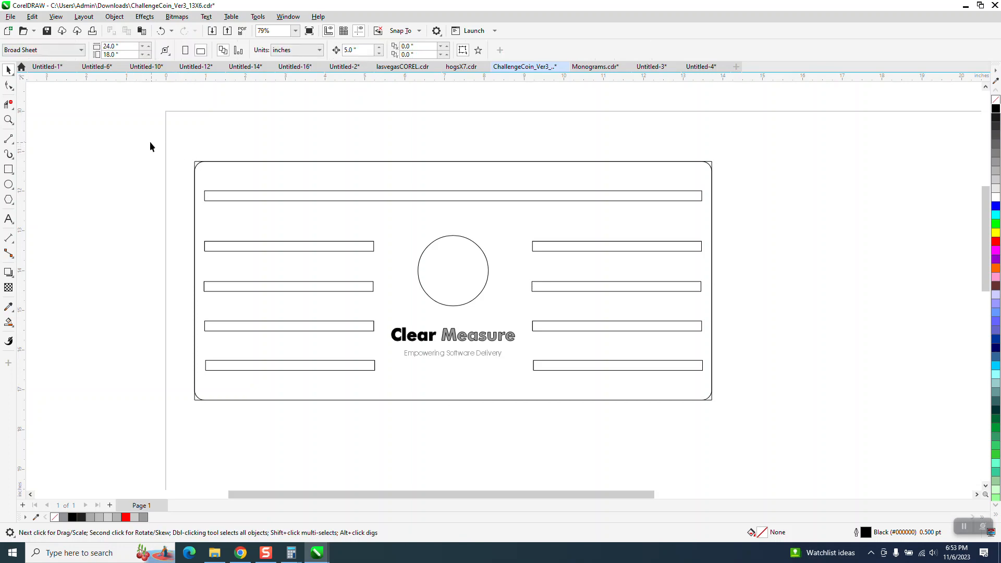
# Group the coin layout with its bounding rectangle and snap it to the page's upper-left corner at X 6.5 and Y -13 inches.
pyautogui.moveTo(513, 395); pyautogui.dragTo(742, 417)
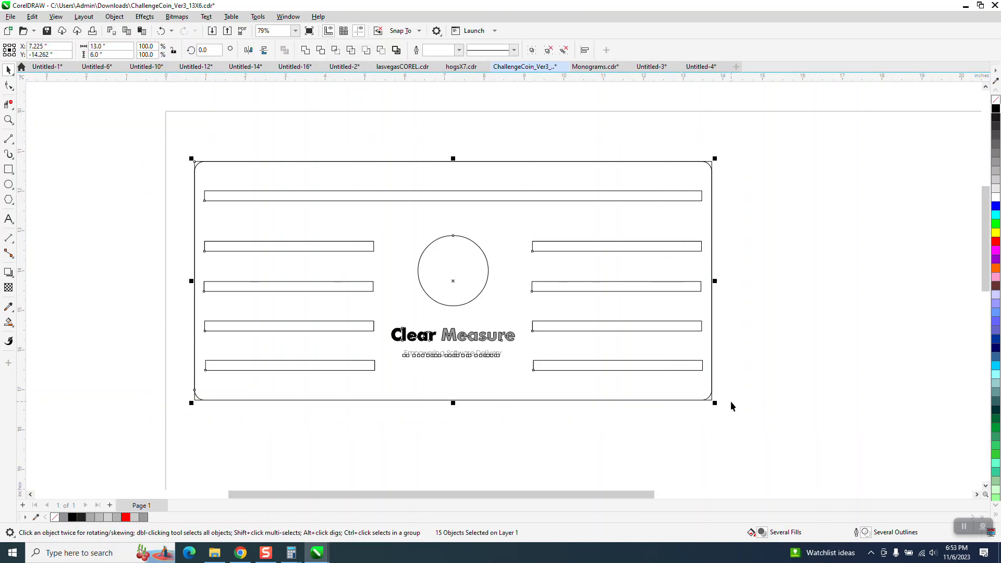
pyautogui.hotkey('ctrl', 'g')
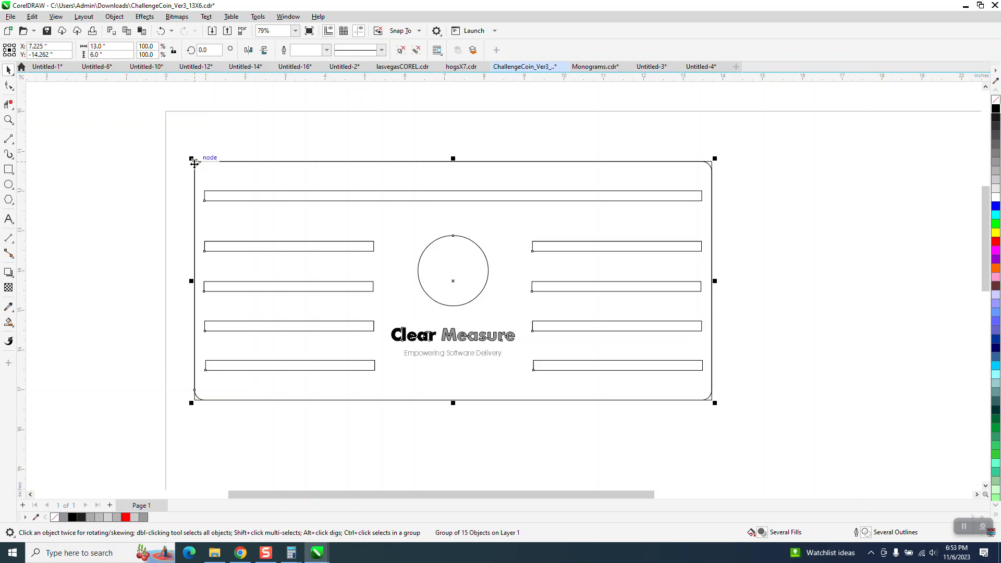
pyautogui.moveTo(195, 163); pyautogui.dragTo(158, 117)
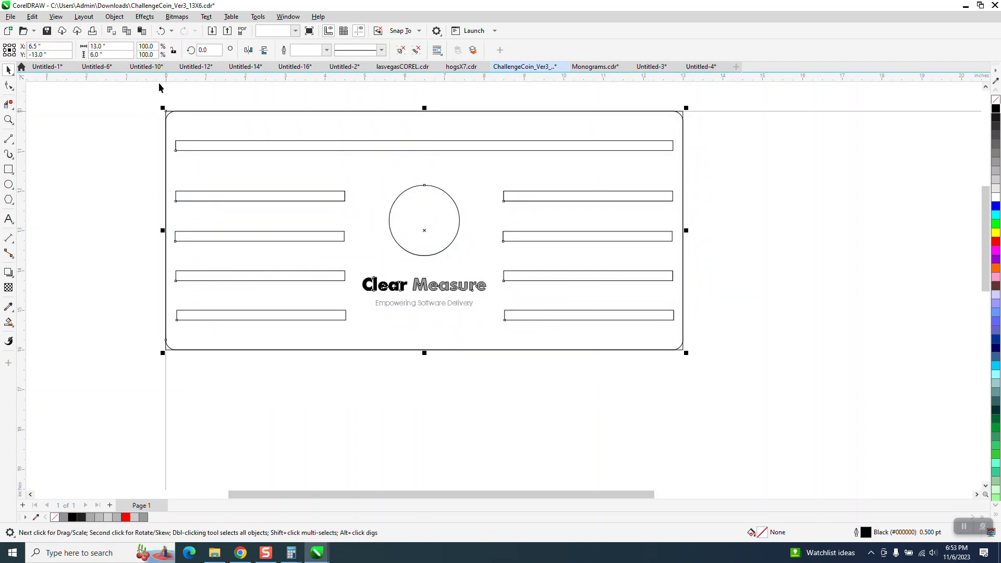
# Ungroup the coin layout from its bounding rectangle once, keeping the two word groups intact.
pyautogui.click(115, 16)
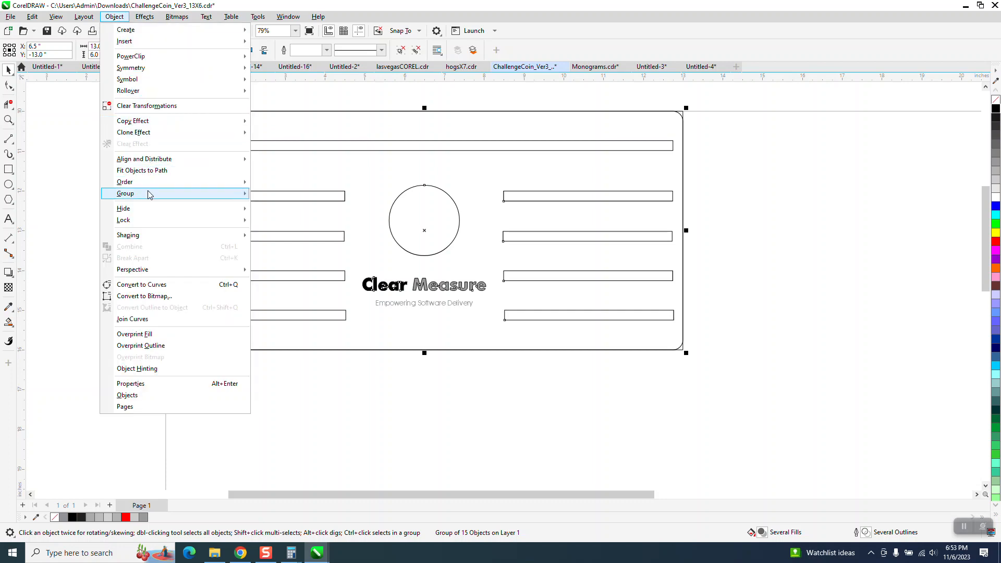
pyautogui.moveTo(148, 194)
pyautogui.click(274, 208)
pyautogui.click(8, 272)
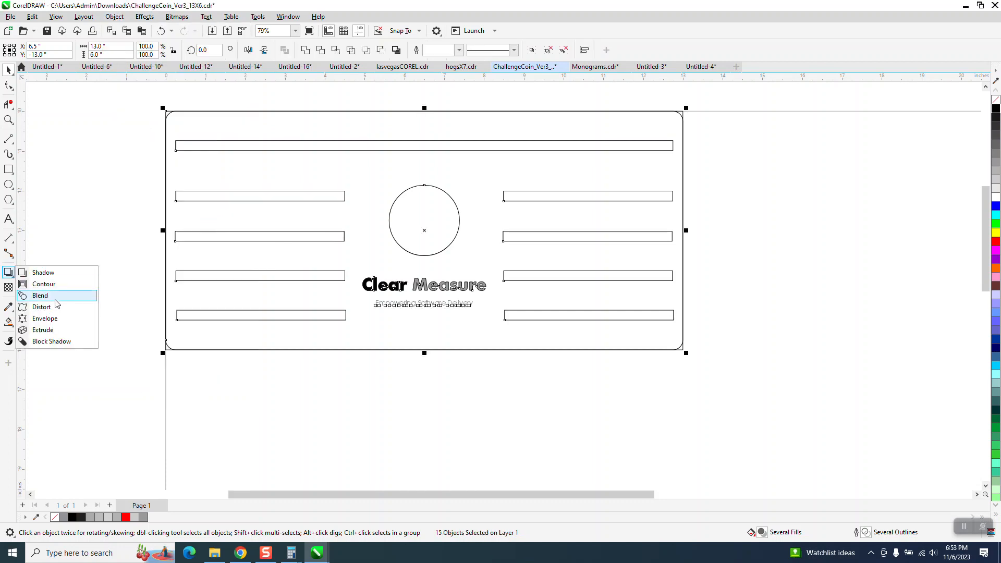
pyautogui.click(40, 295)
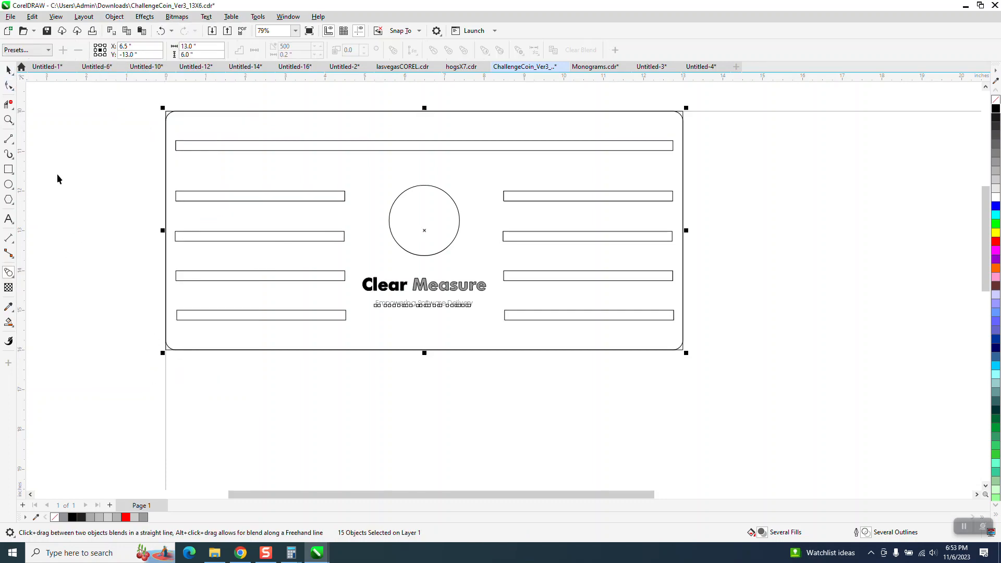
pyautogui.press('space')
# Delete the square-cornered bounding rectangle around the coin layout, leaving the rounded outline.
pyautogui.click(159, 372)
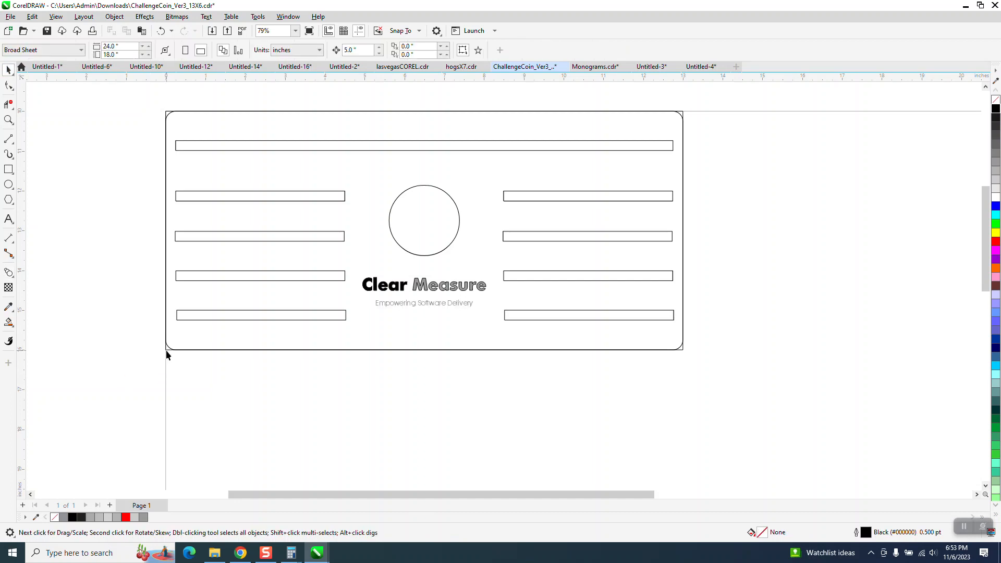
pyautogui.click(166, 349)
pyautogui.click(161, 357)
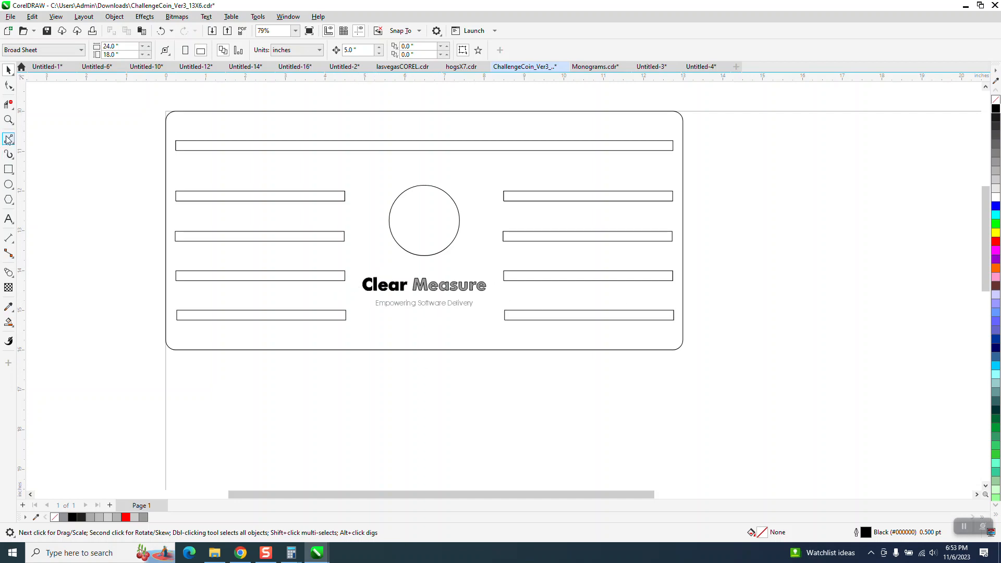
# Draw a rectangle about 4.01 by 1.24 inches around the logo and tagline, between the side bars, and give it a red outline.
pyautogui.click(8, 120)
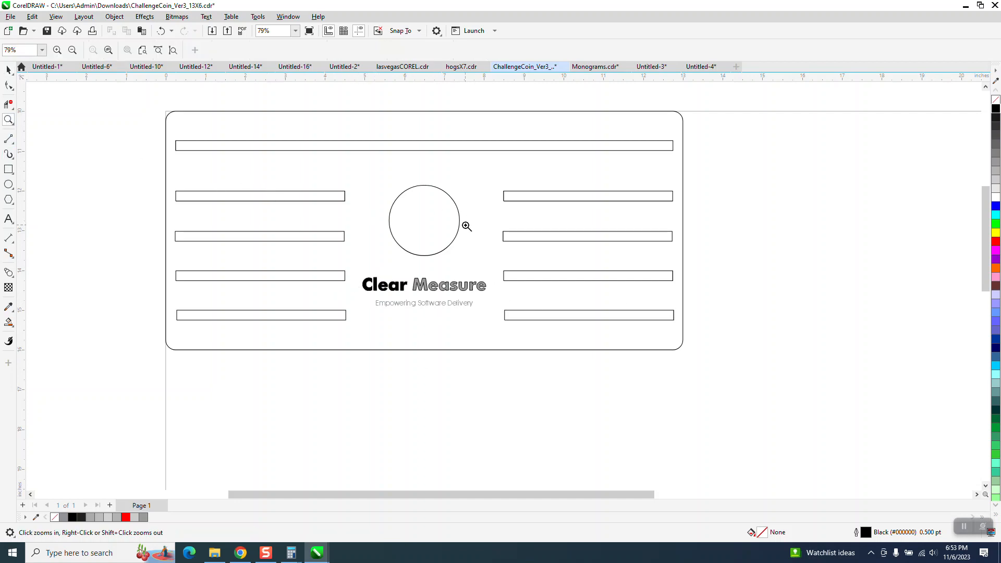
pyautogui.click(9, 169)
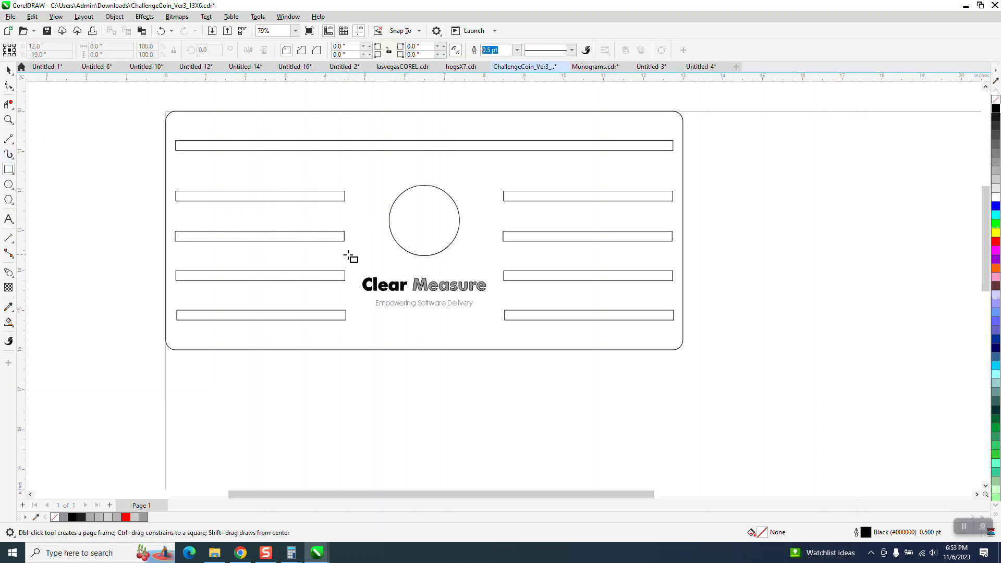
pyautogui.click(8, 119)
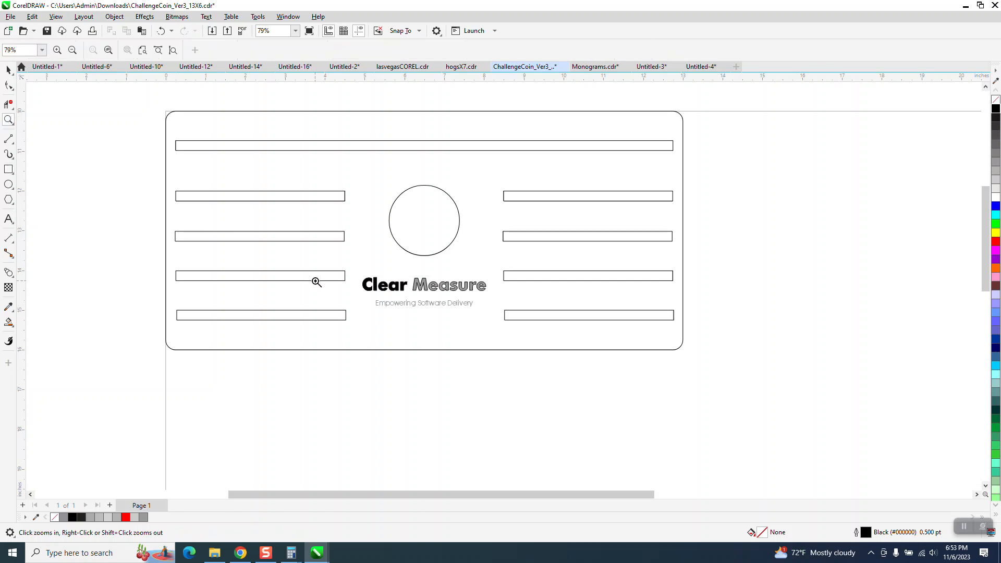
pyautogui.click(391, 319)
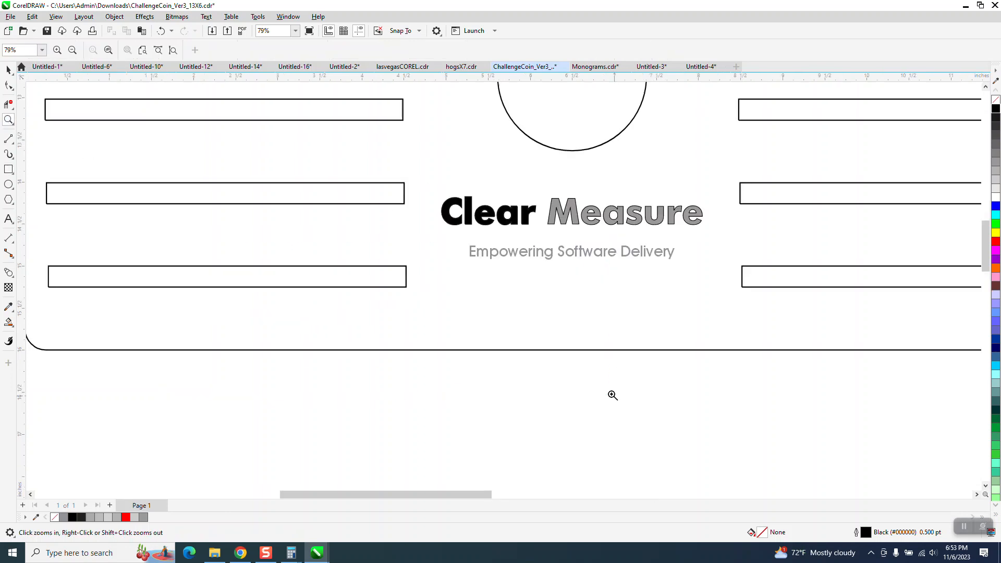
pyautogui.click(14, 178)
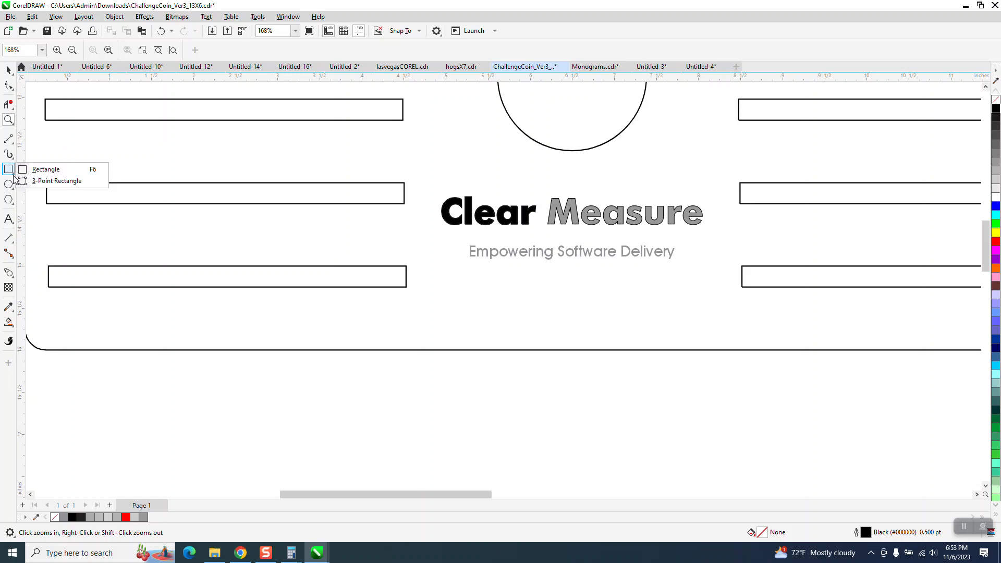
pyautogui.click(45, 173)
pyautogui.moveTo(404, 183); pyautogui.dragTo(742, 287)
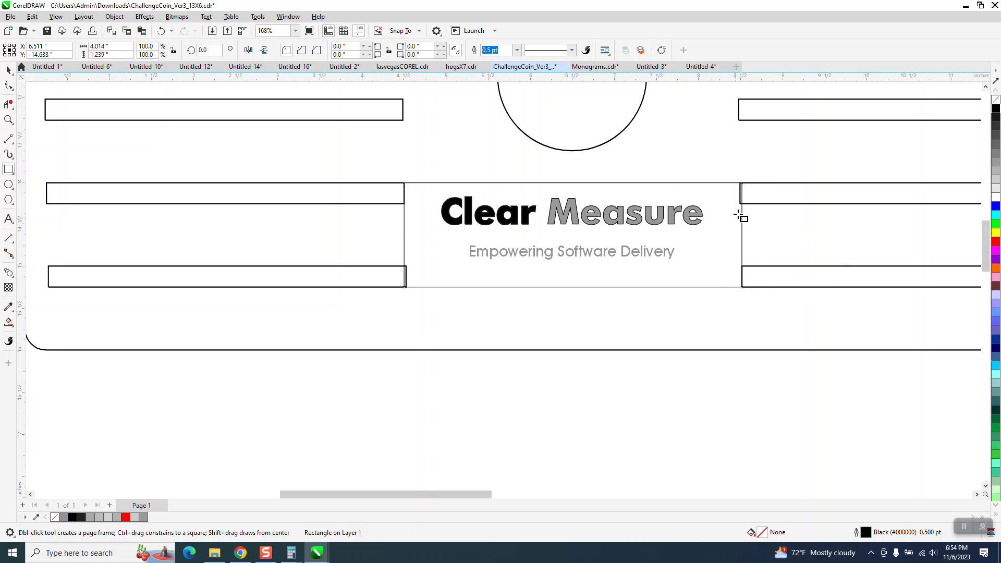
pyautogui.rightClick(996, 243)
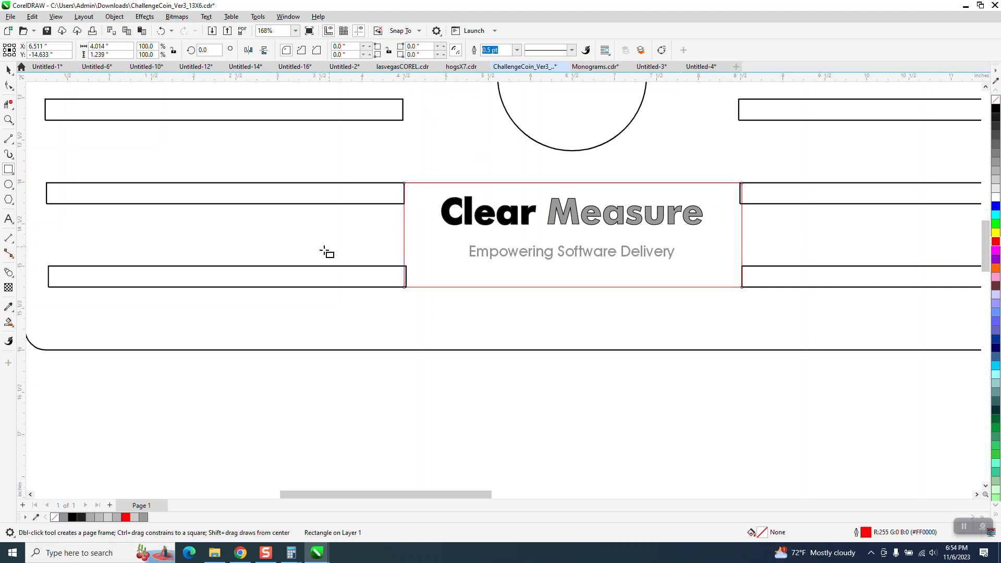
# Set the outline width of the red rectangle around the logo and tagline to Hairline.
pyautogui.click(8, 70)
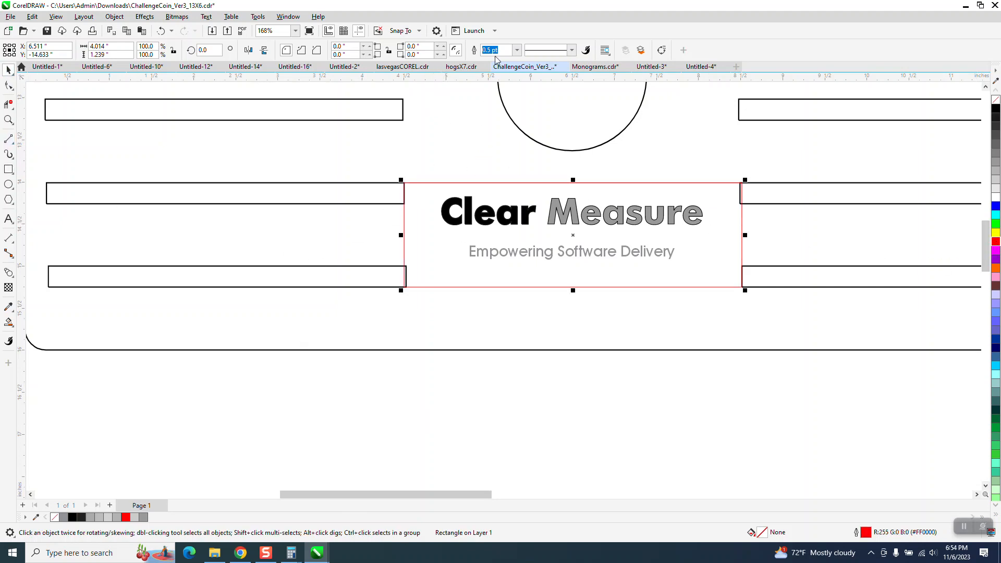
pyautogui.click(517, 49)
pyautogui.click(496, 75)
pyautogui.scroll(-1, 542, 397)
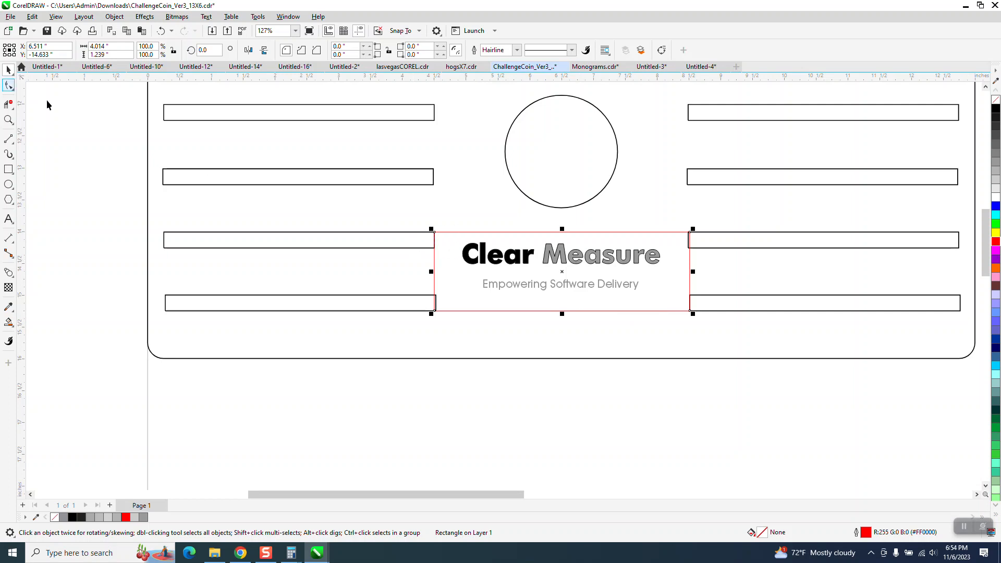
pyautogui.scroll(-1, 247, 256)
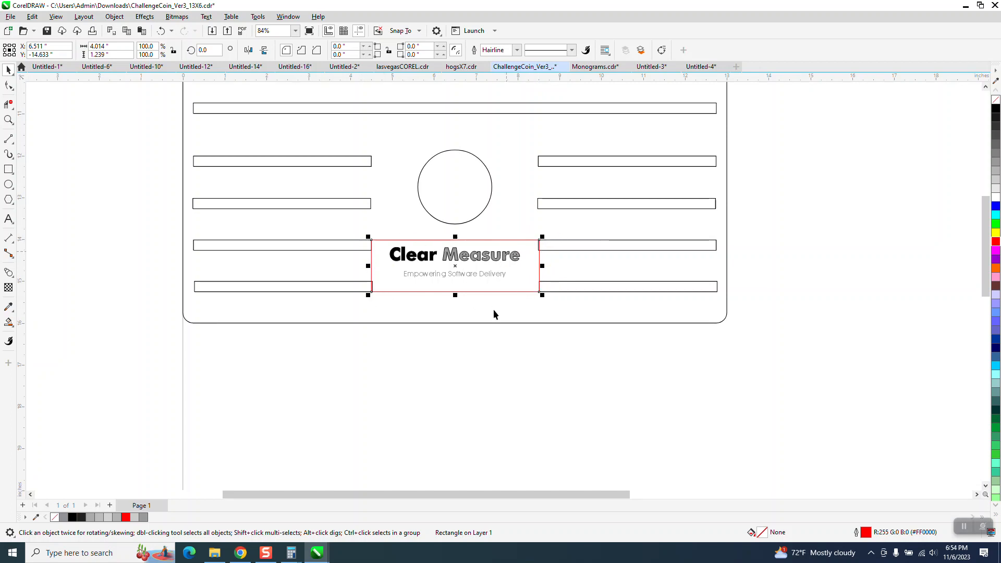
pyautogui.scroll(-1, 486, 311)
pyautogui.click(159, 204)
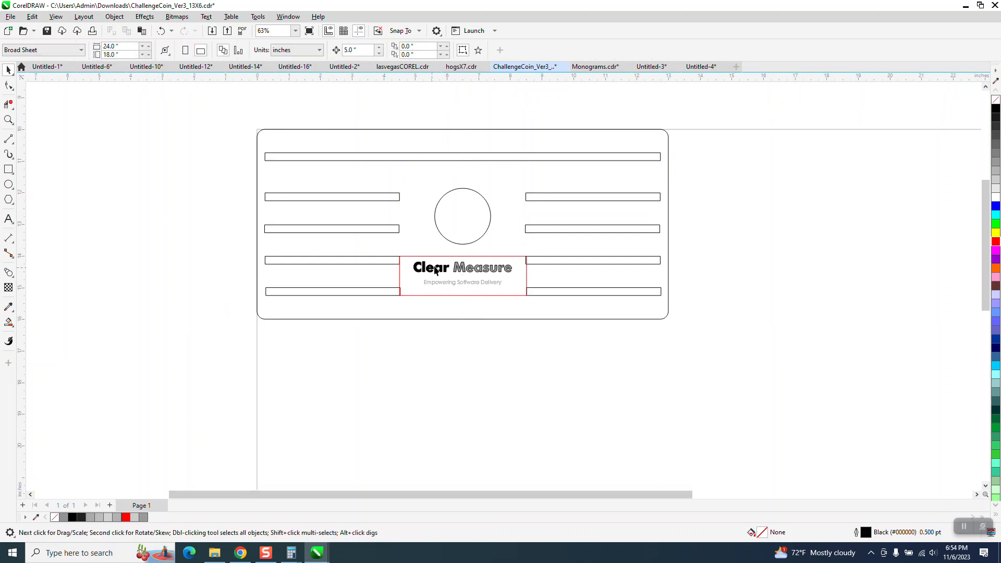
# Delete the red rectangle framing the logo and tagline.
pyautogui.click(447, 257)
pyautogui.click(437, 245)
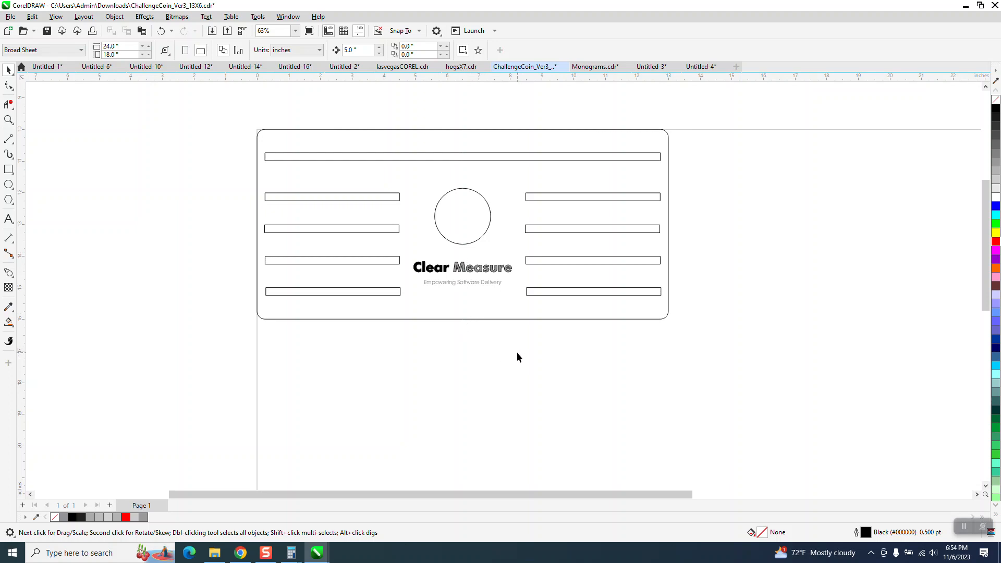
pyautogui.moveTo(518, 354); pyautogui.dragTo(419, 276)
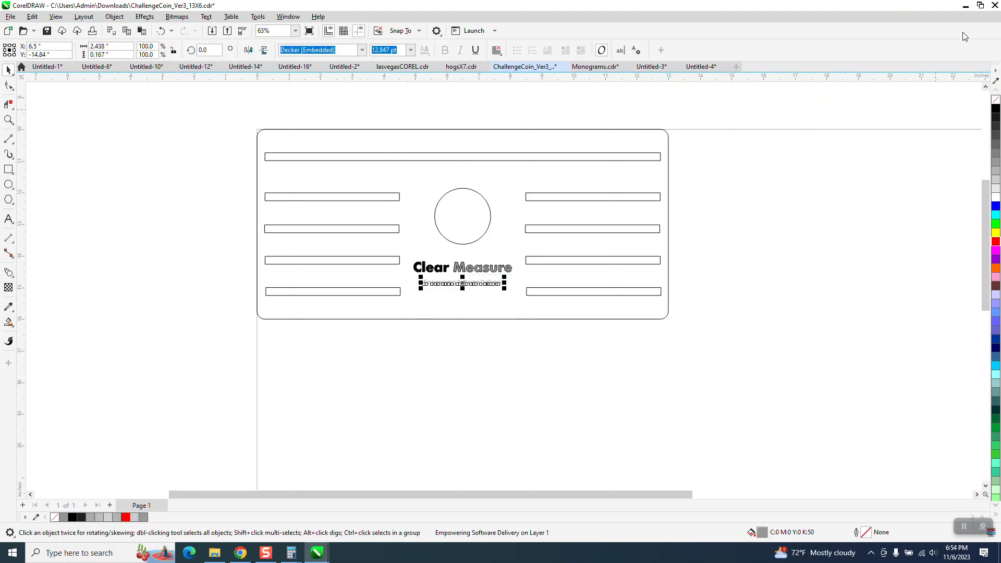
pyautogui.click(831, 109)
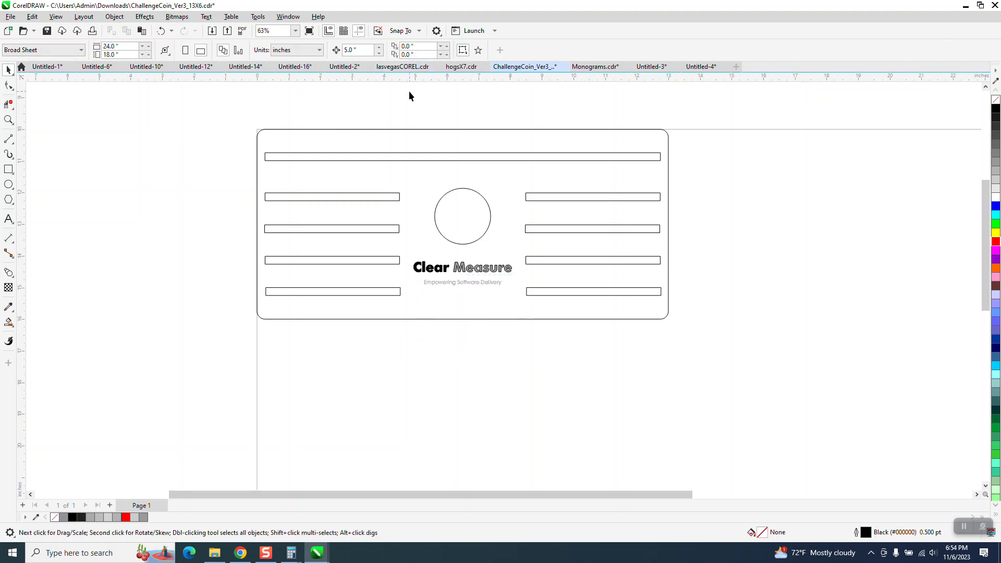
pyautogui.click(411, 129)
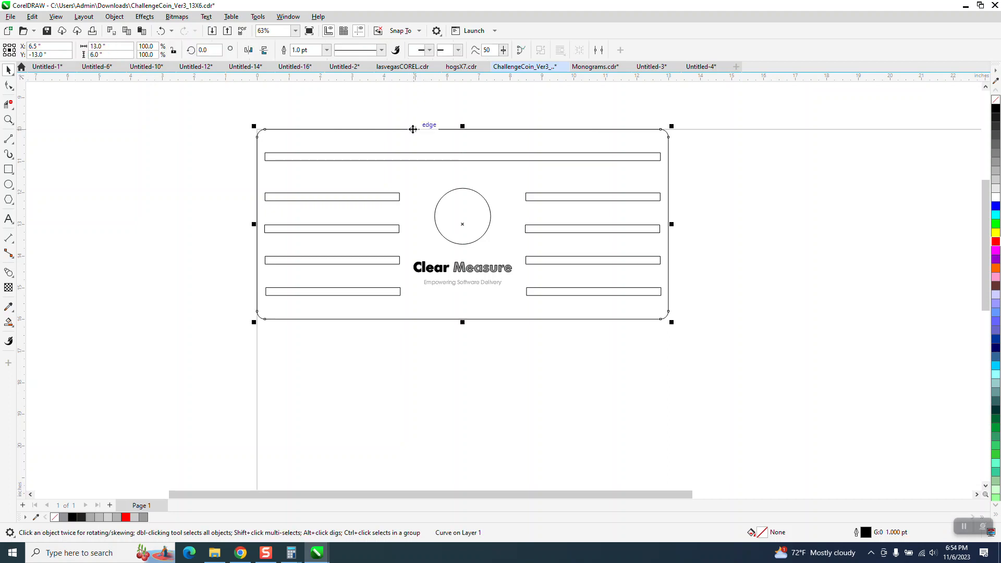
pyautogui.click(405, 115)
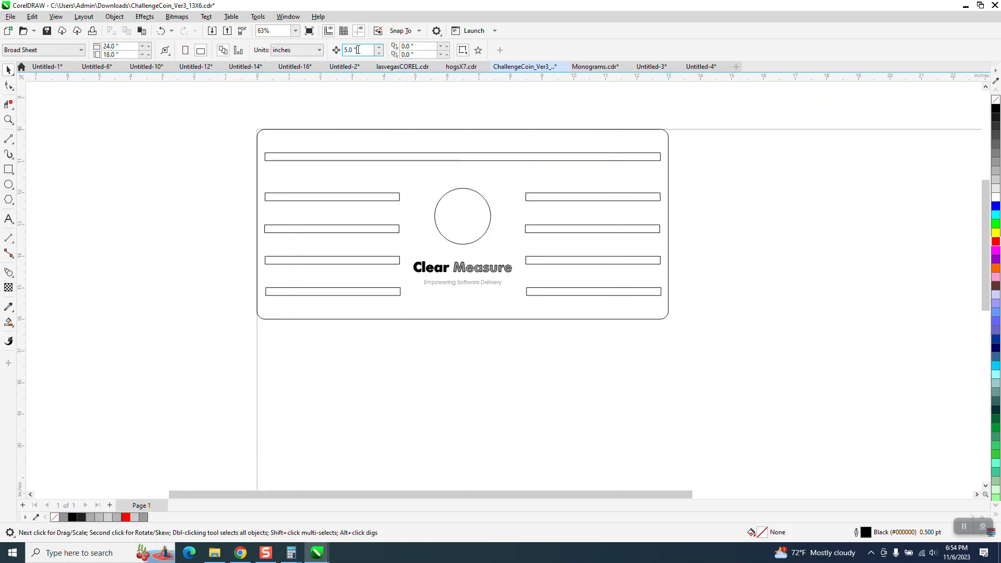
# Set the nudge distance to 7 inches and nudge the tagline and the word "Measure" up once each, above the page.
pyautogui.doubleClick(357, 49)
pyautogui.write('7')
pyautogui.moveTo(513, 348); pyautogui.dragTo(422, 272)
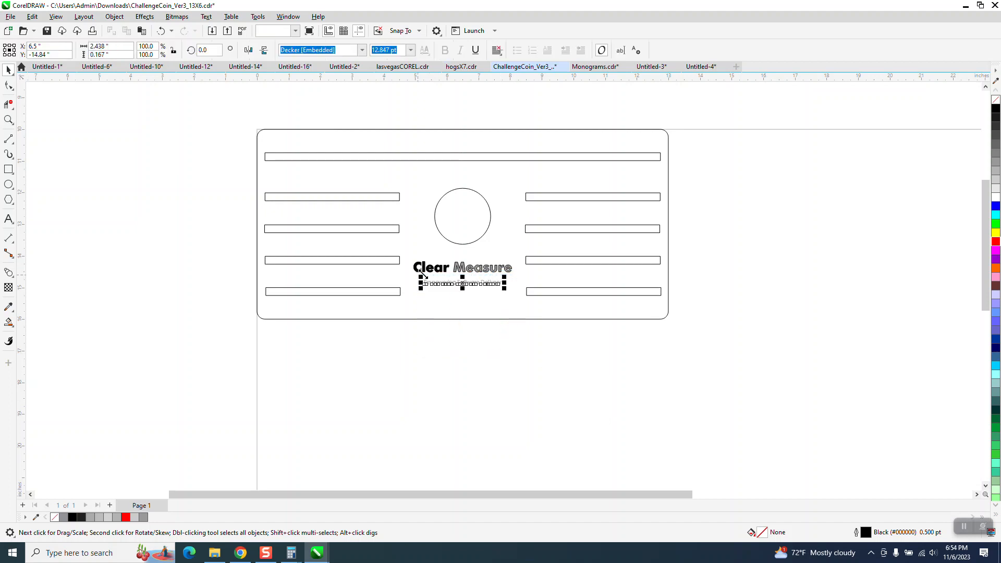
pyautogui.press('Up')
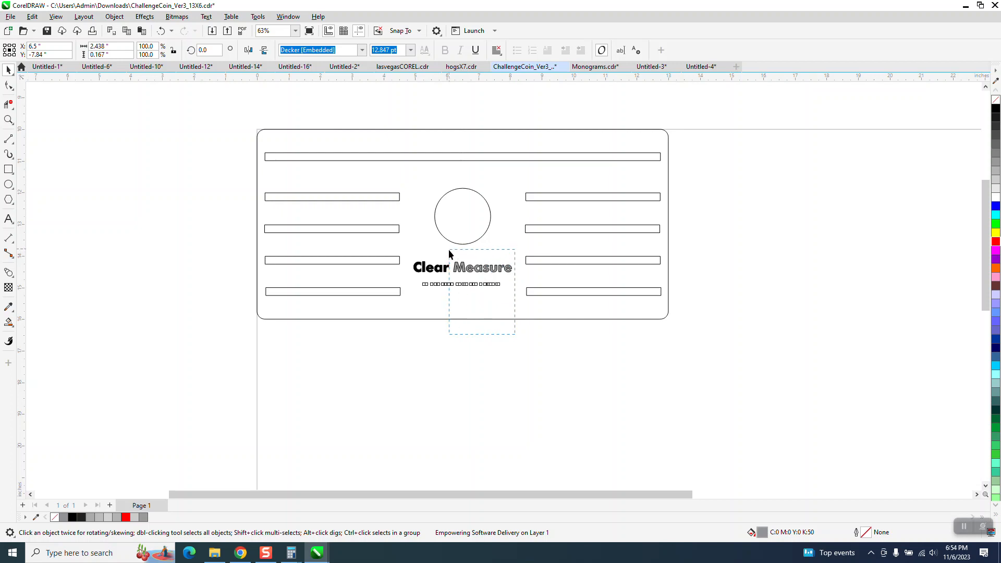
pyautogui.moveTo(449, 250); pyautogui.dragTo(450, 250)
pyautogui.press('Up')
# Group the word "Measure" with the "Empowering Software Delivery" tagline above the page.
pyautogui.scroll(-1, 478, 346)
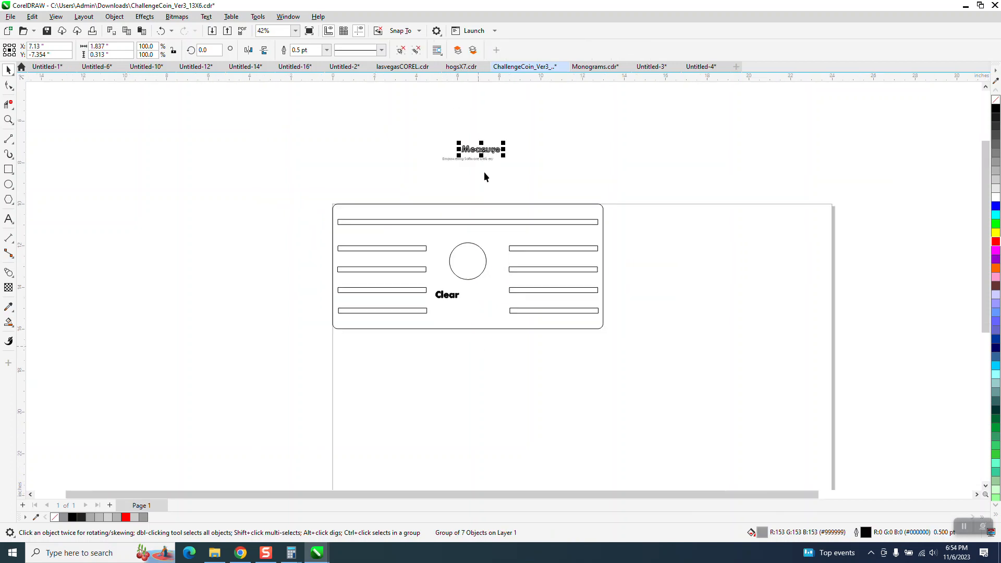
pyautogui.moveTo(551, 189); pyautogui.dragTo(552, 190)
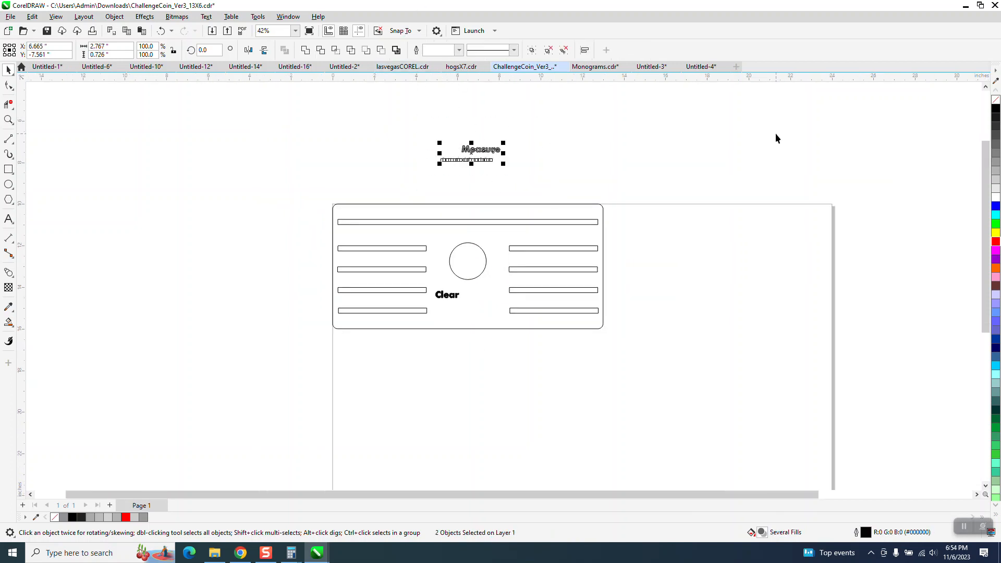
pyautogui.hotkey('ctrl', 'g')
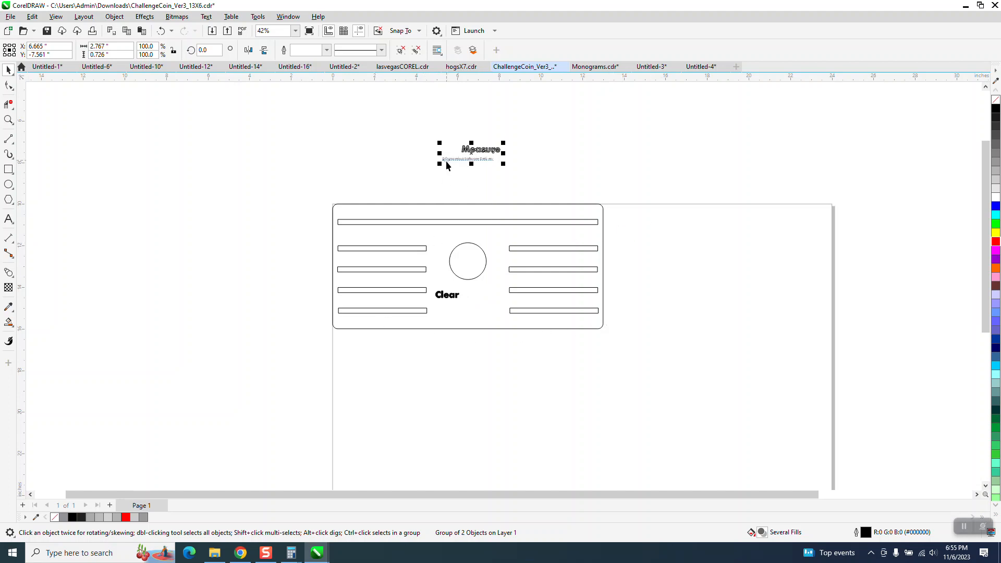
# Move the word "Clear" up 14 inches, out of the coin layout and above the page.
pyautogui.click(446, 295)
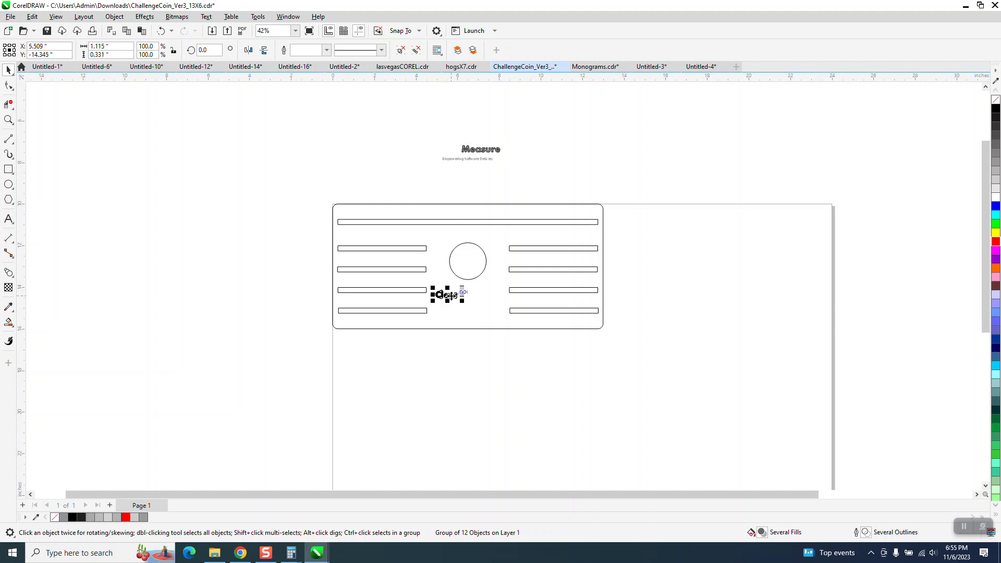
pyautogui.press('Up')
pyautogui.press('Up')
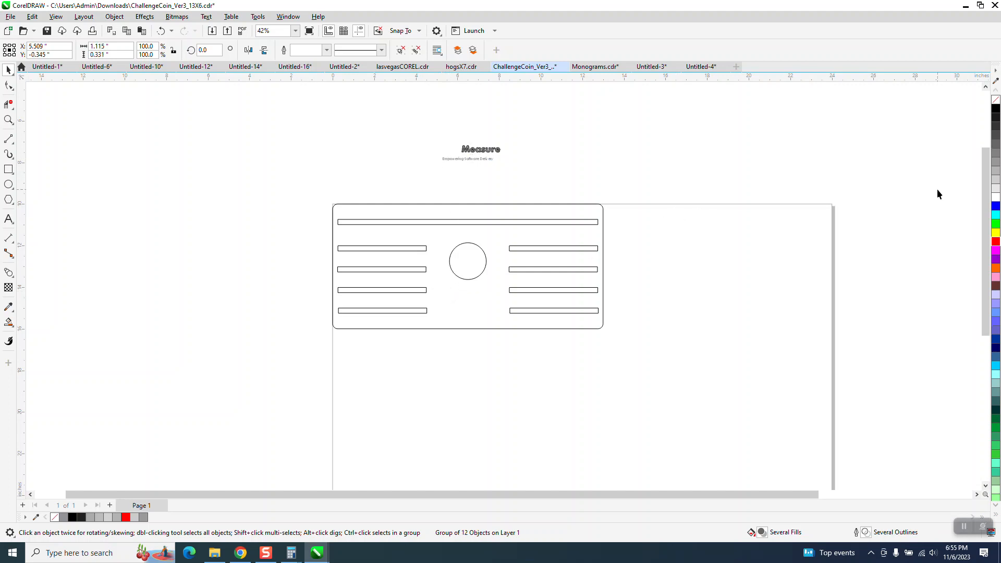
# Move the grouped "Measure" and tagline down 7 inches, back into the coin layout.
pyautogui.press('Tab')
pyautogui.press('Down')
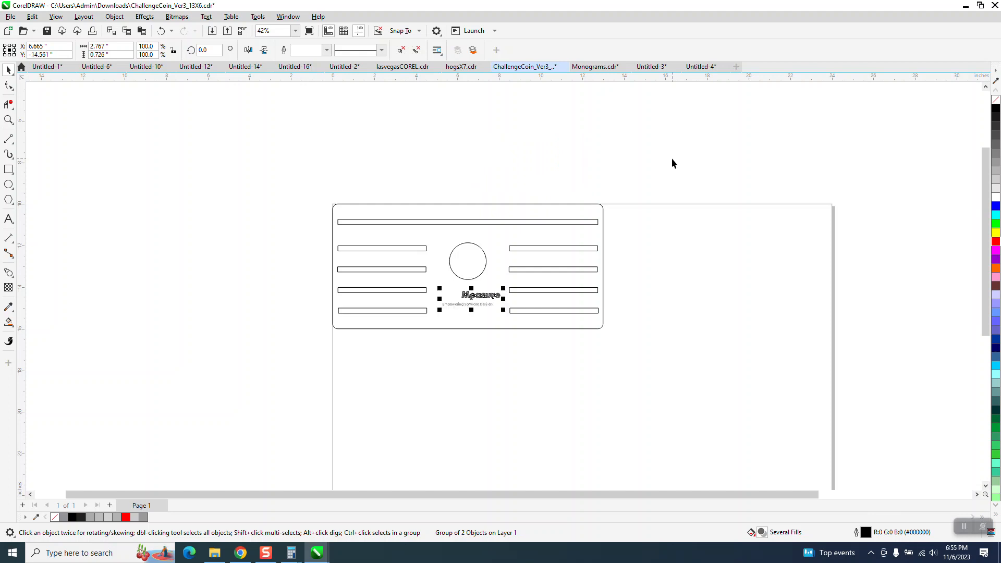
pyautogui.press('Escape')
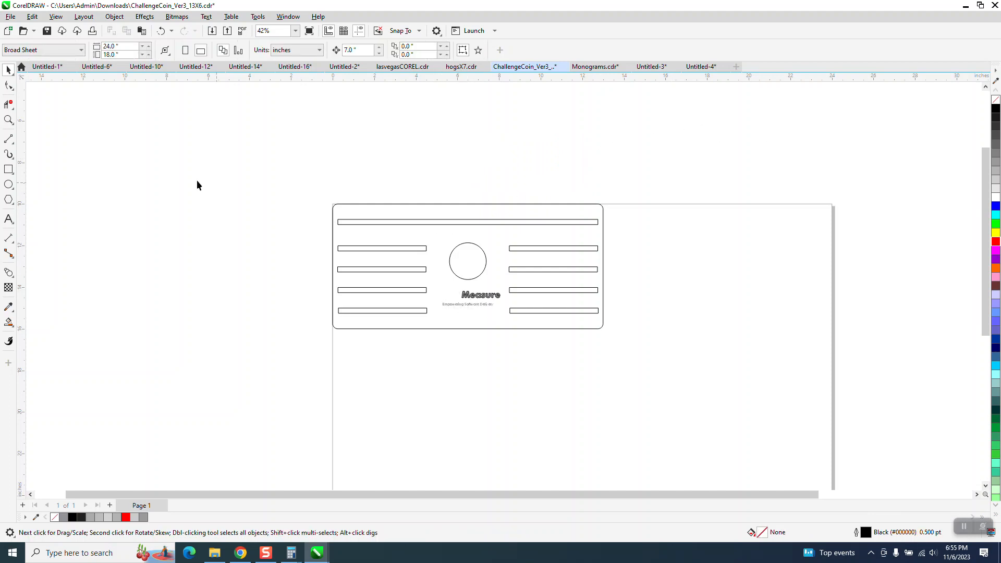
# Delete the stray copy of the word "Measure" in the empty lower part of the page.
pyautogui.click(8, 120)
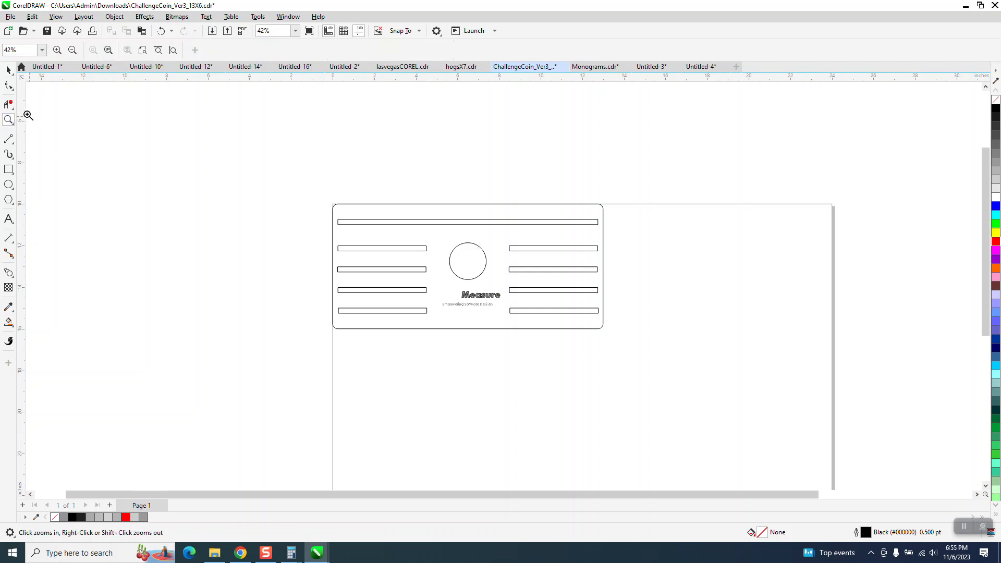
pyautogui.click(8, 69)
pyautogui.scroll(-1, 445, 326)
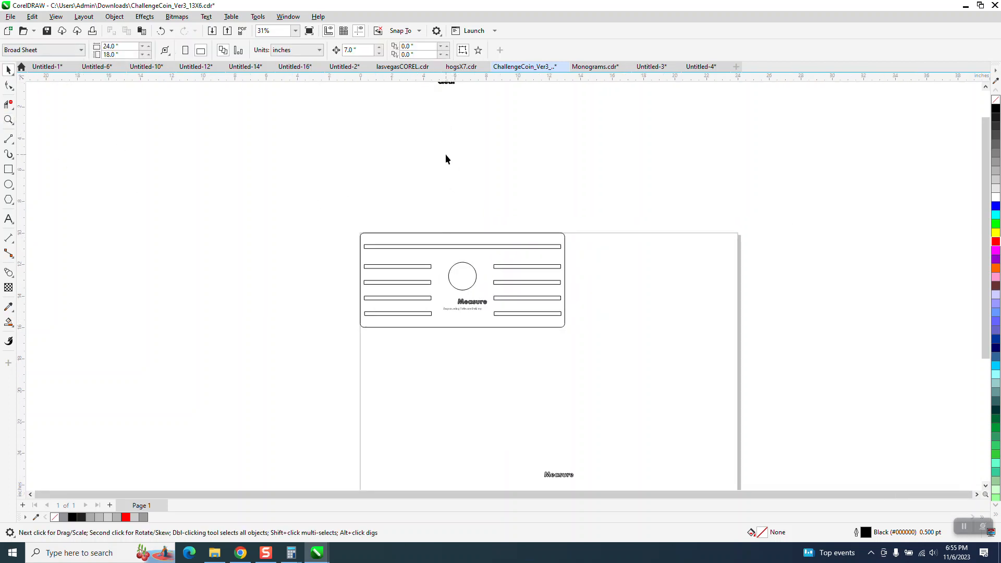
pyautogui.moveTo(511, 452); pyautogui.dragTo(605, 489)
pyautogui.press('Delete')
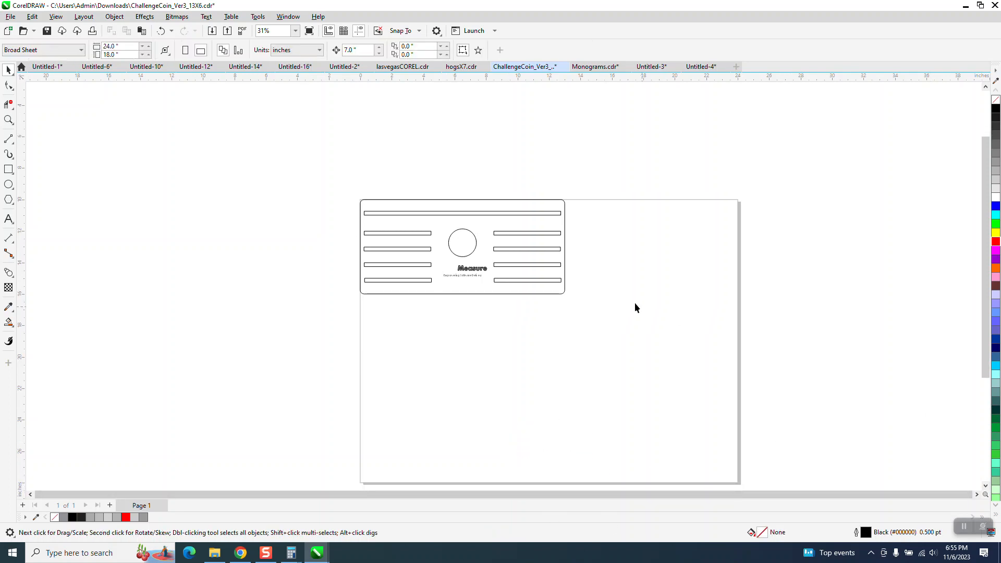
# Move the word "Clear" down 14 inches, back beside "Measure" in the coin layout.
pyautogui.scroll(-1, 620, 292)
pyautogui.moveTo(477, 96); pyautogui.dragTo(485, 110)
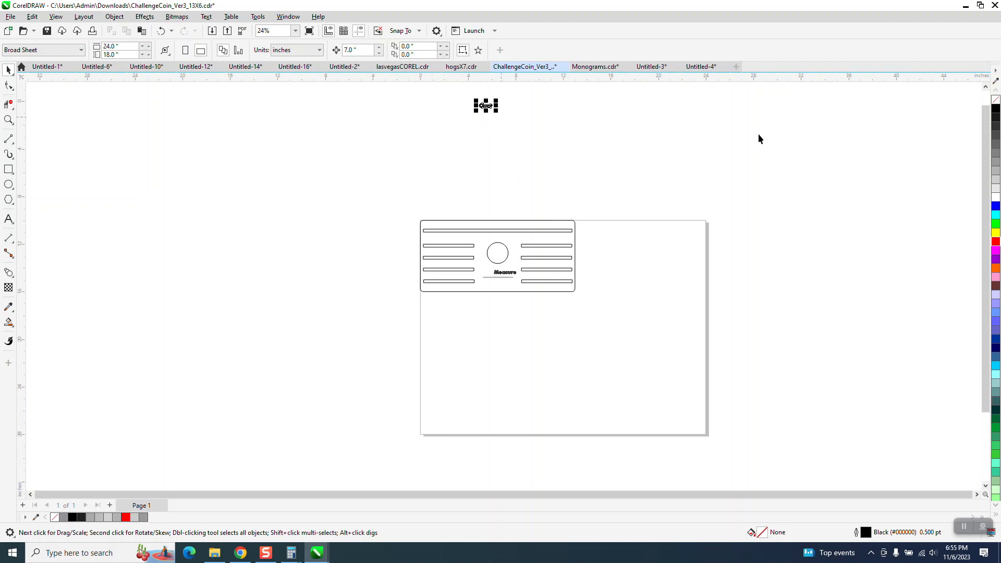
pyautogui.press('Down')
pyautogui.press('Down')
pyautogui.press('Down')
pyautogui.press('Down')
pyautogui.press('Down')
pyautogui.press('Down')
pyautogui.press('Down')
pyautogui.press('Down')
pyautogui.press('Down')
pyautogui.press('Down')
pyautogui.press('Down')
pyautogui.press('Down')
pyautogui.press('Down')
pyautogui.press('Down')
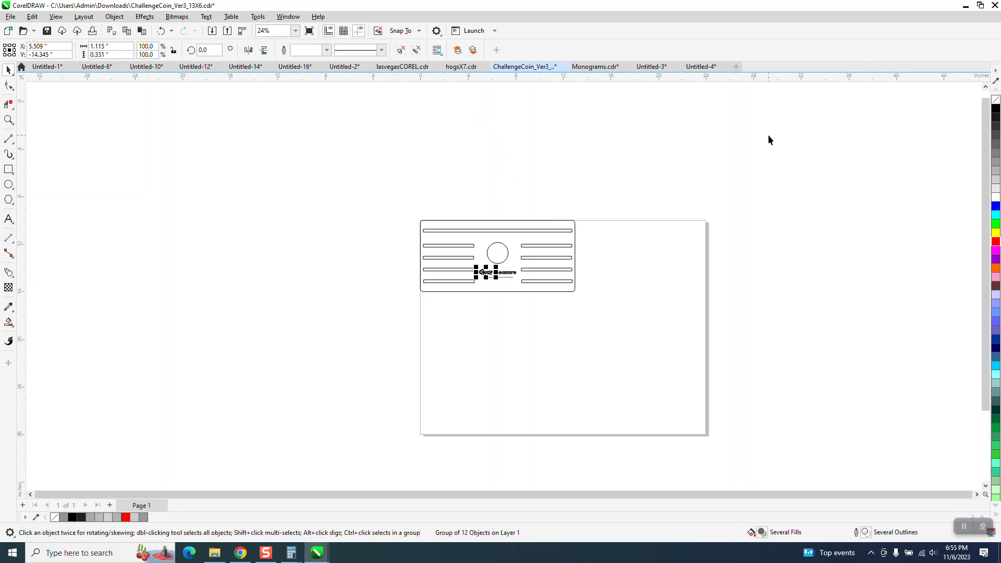
pyautogui.click(446, 127)
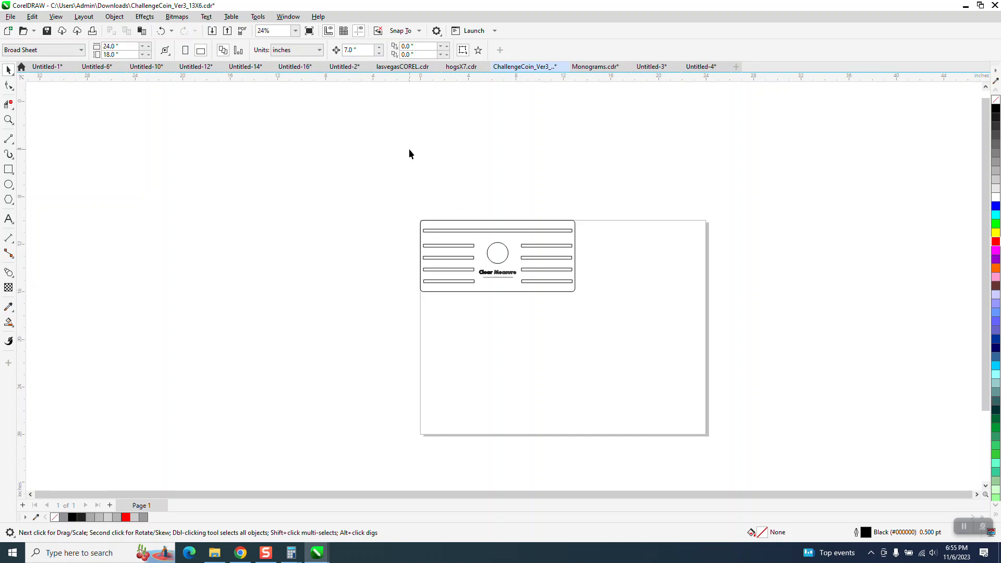
# Set the nudge distance to 5 inches and nudge the word "Clear" up once, just above the page.
pyautogui.click(364, 50)
pyautogui.write('5')
pyautogui.click(486, 272)
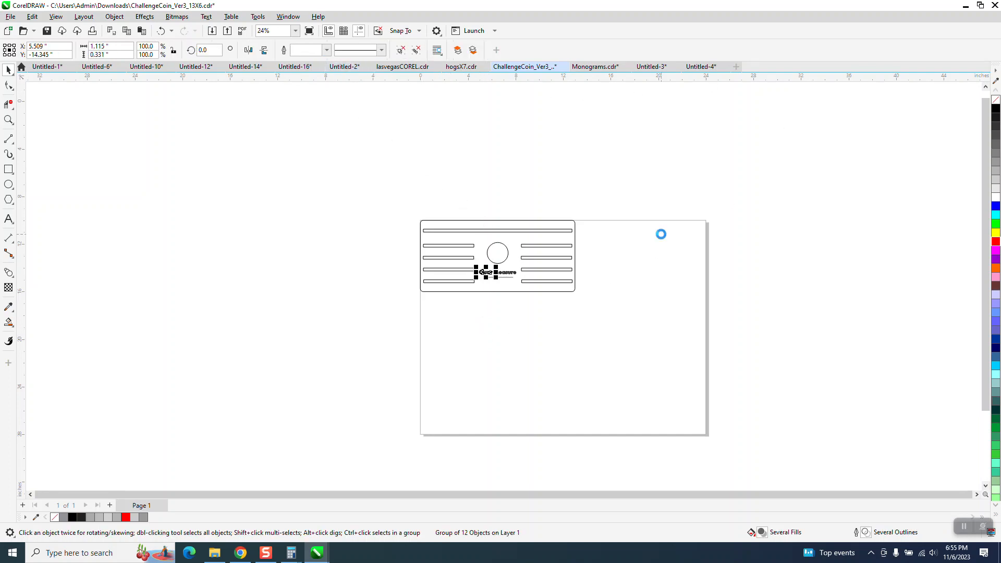
pyautogui.press('Up')
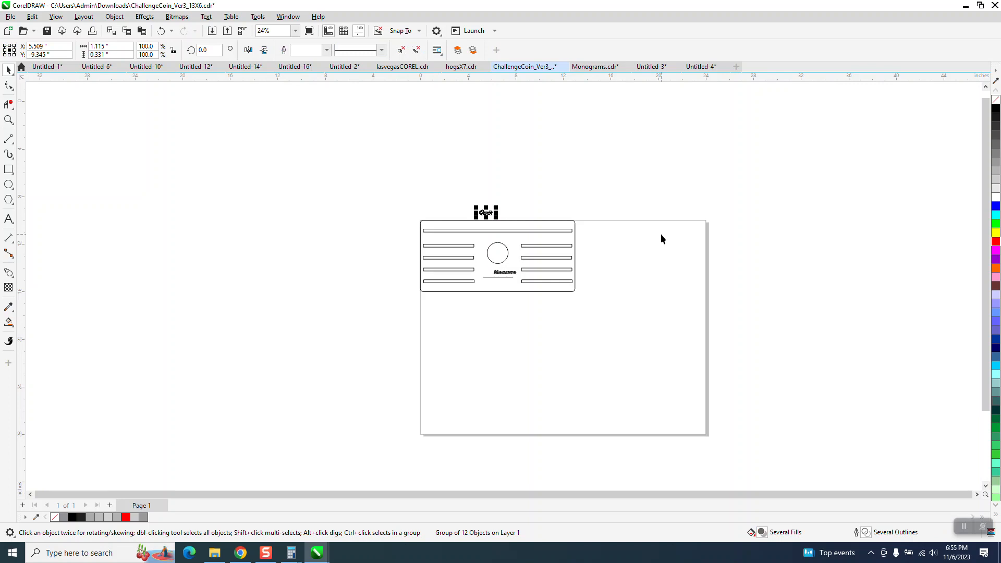
# Remove the outline from the grouped "Measure" lettering and tagline, keeping the gray fill.
pyautogui.click(8, 120)
pyautogui.moveTo(425, 232); pyautogui.dragTo(625, 325)
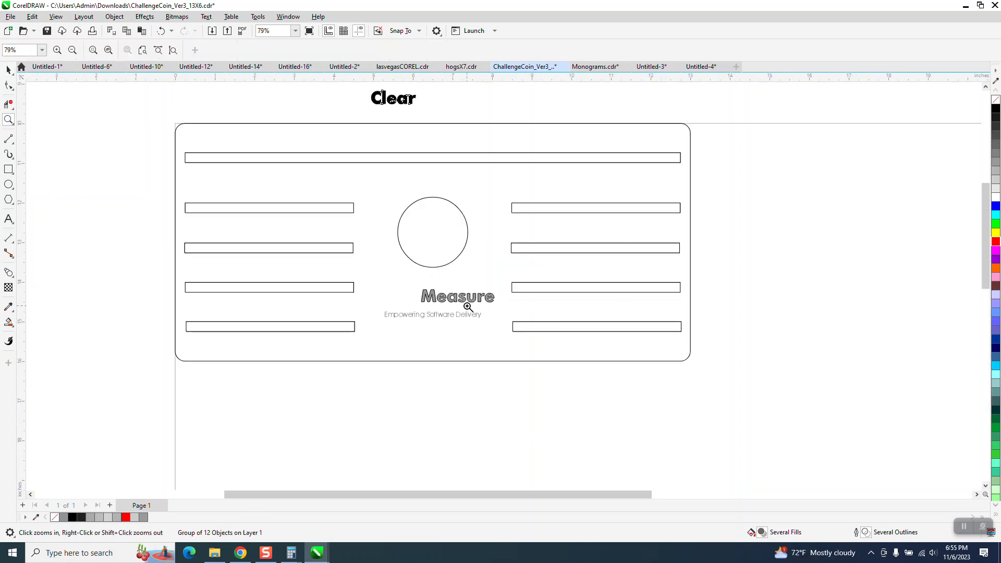
pyautogui.moveTo(392, 279); pyautogui.dragTo(529, 332)
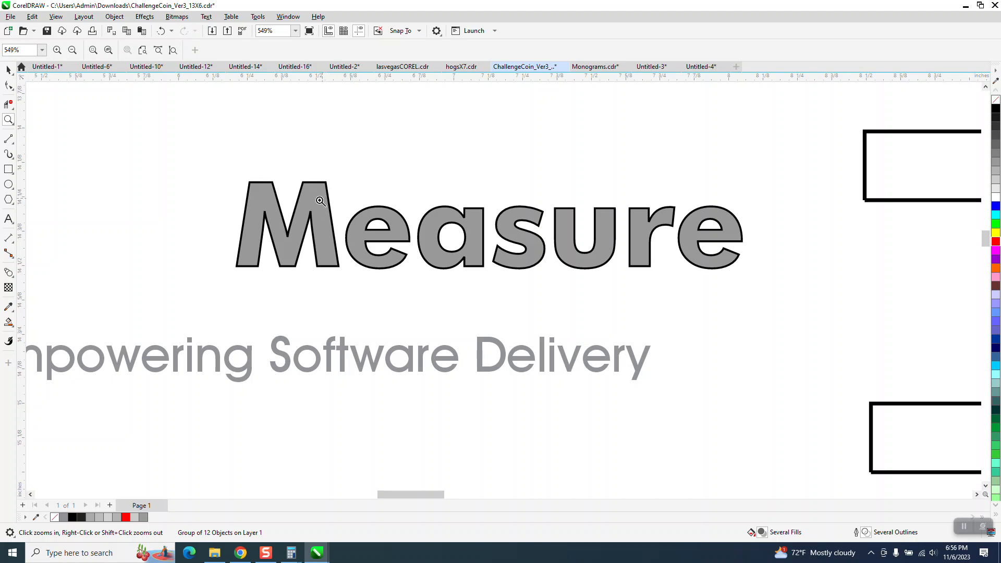
pyautogui.click(8, 73)
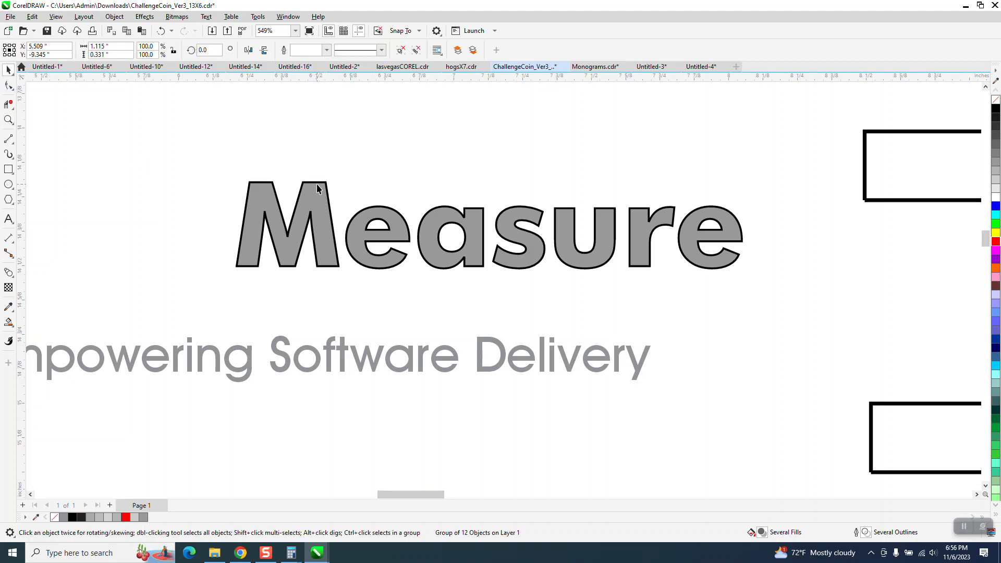
pyautogui.click(318, 189)
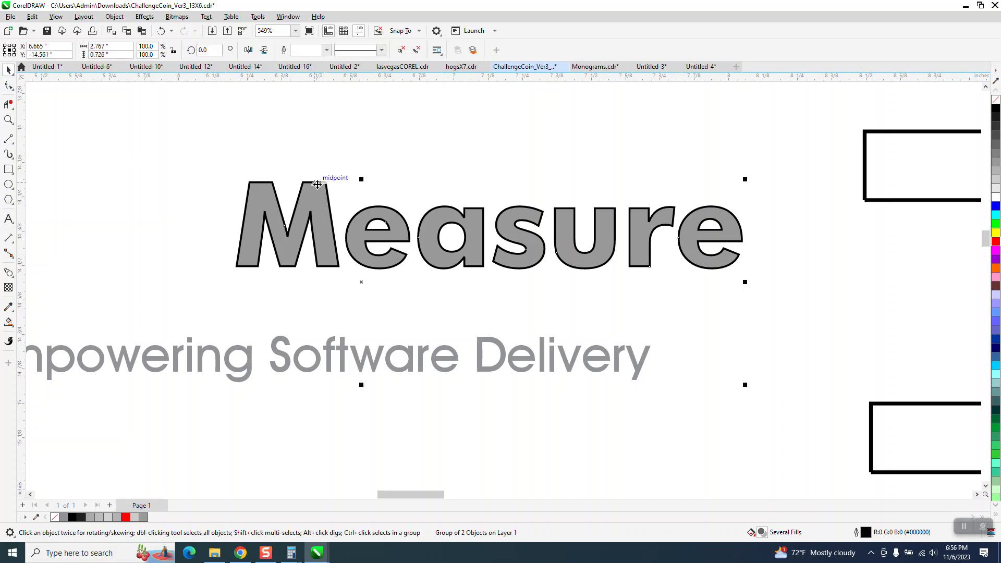
pyautogui.rightClick(995, 100)
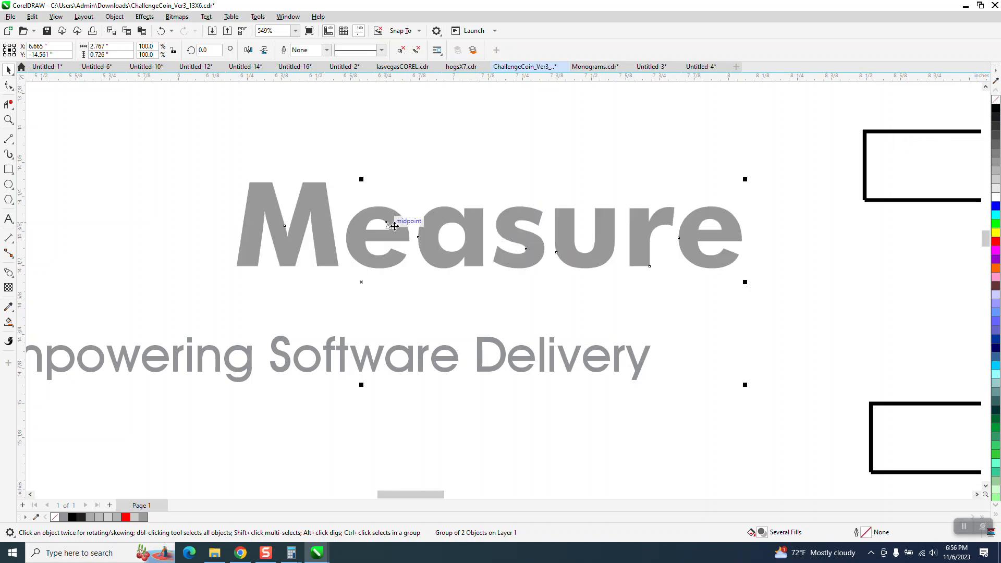
pyautogui.scroll(-4, 417, 221)
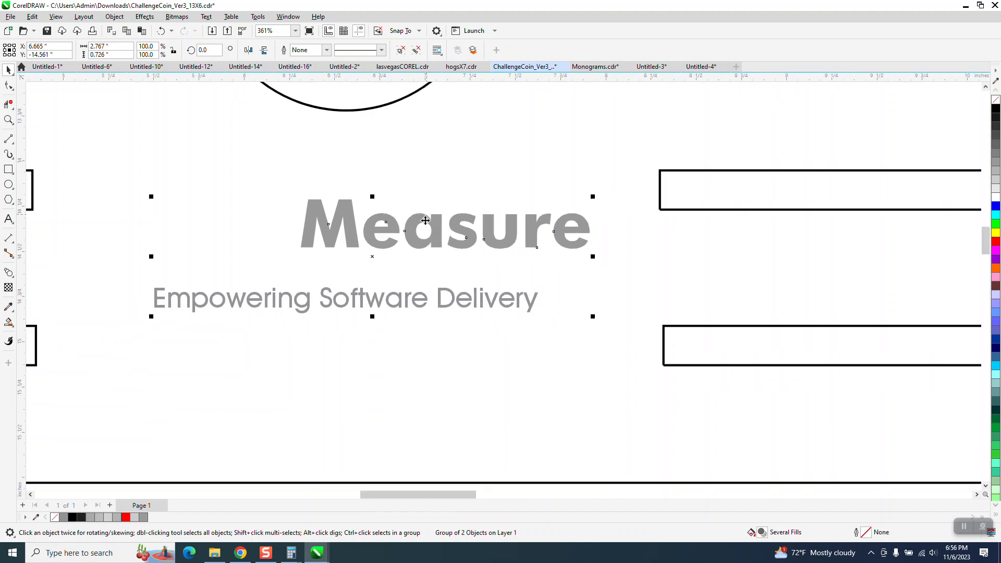
pyautogui.scroll(-4, 420, 233)
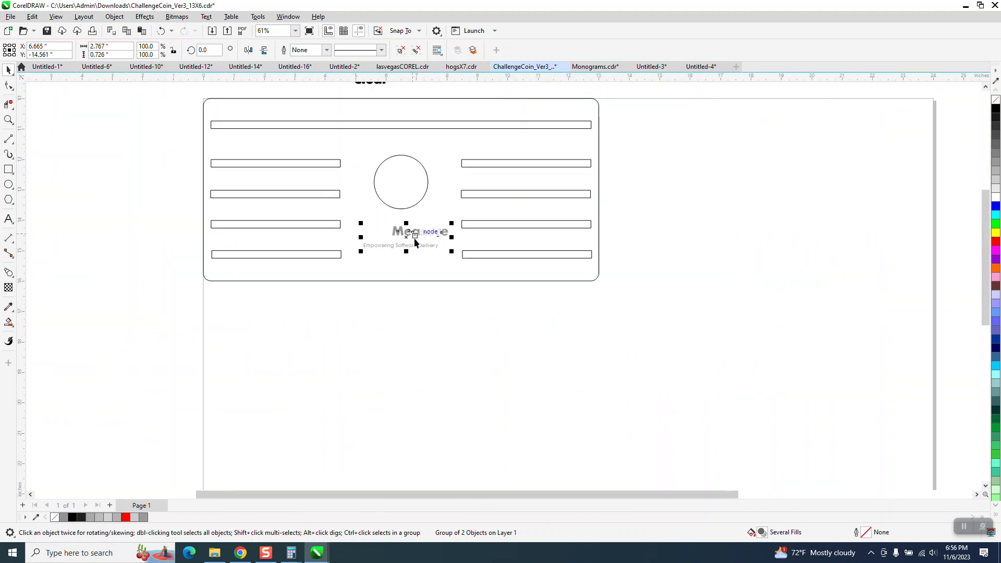